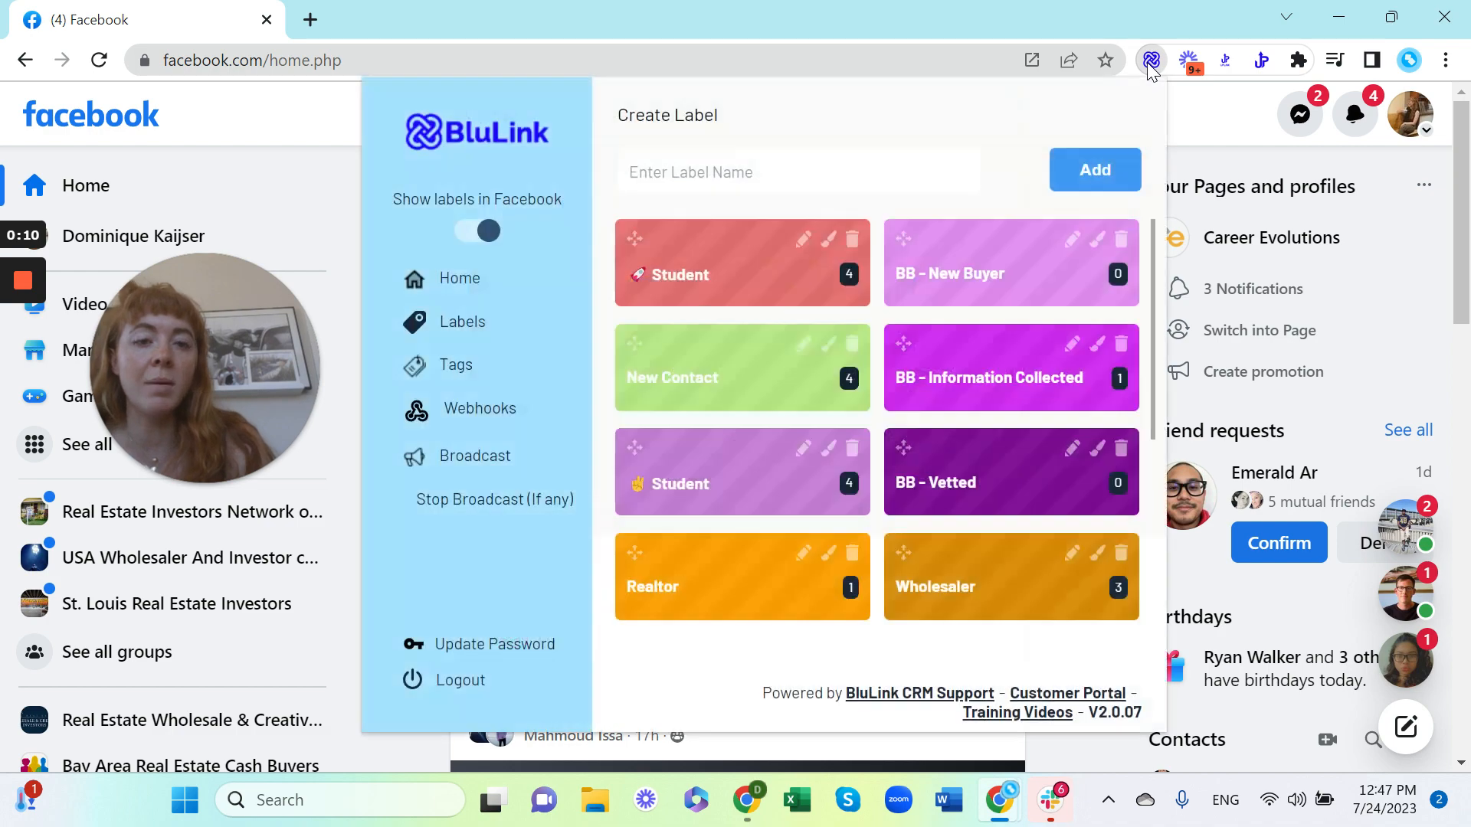
Open the BluLink CRM dashboard from the extension, go to its broadcasts and start creating a new broadcast
{"action": "left_click", "coordinate": [459, 279]}
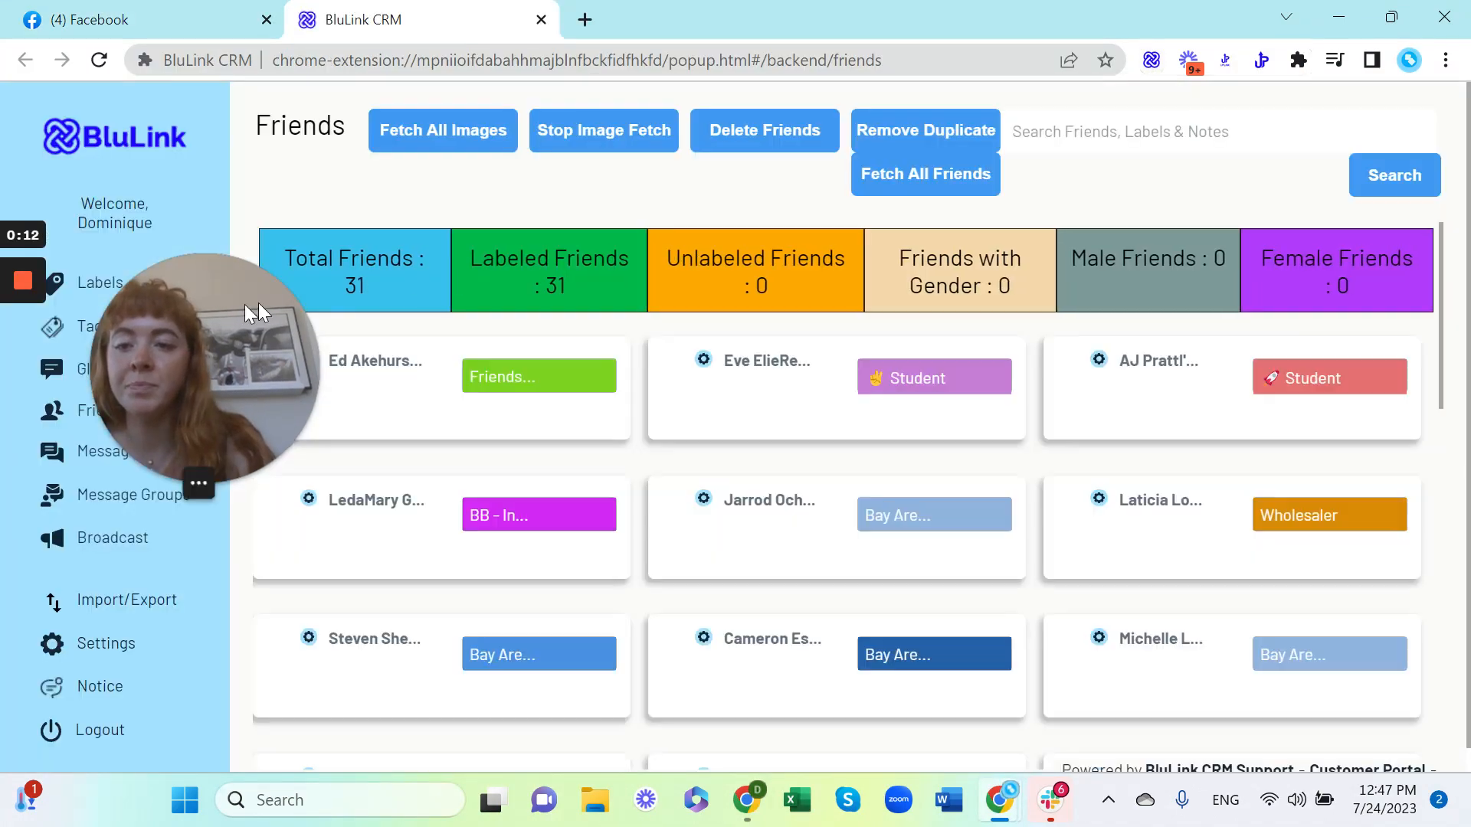
{"action": "left_click_drag", "start_coordinate": [266, 302], "coordinate": [419, 325]}
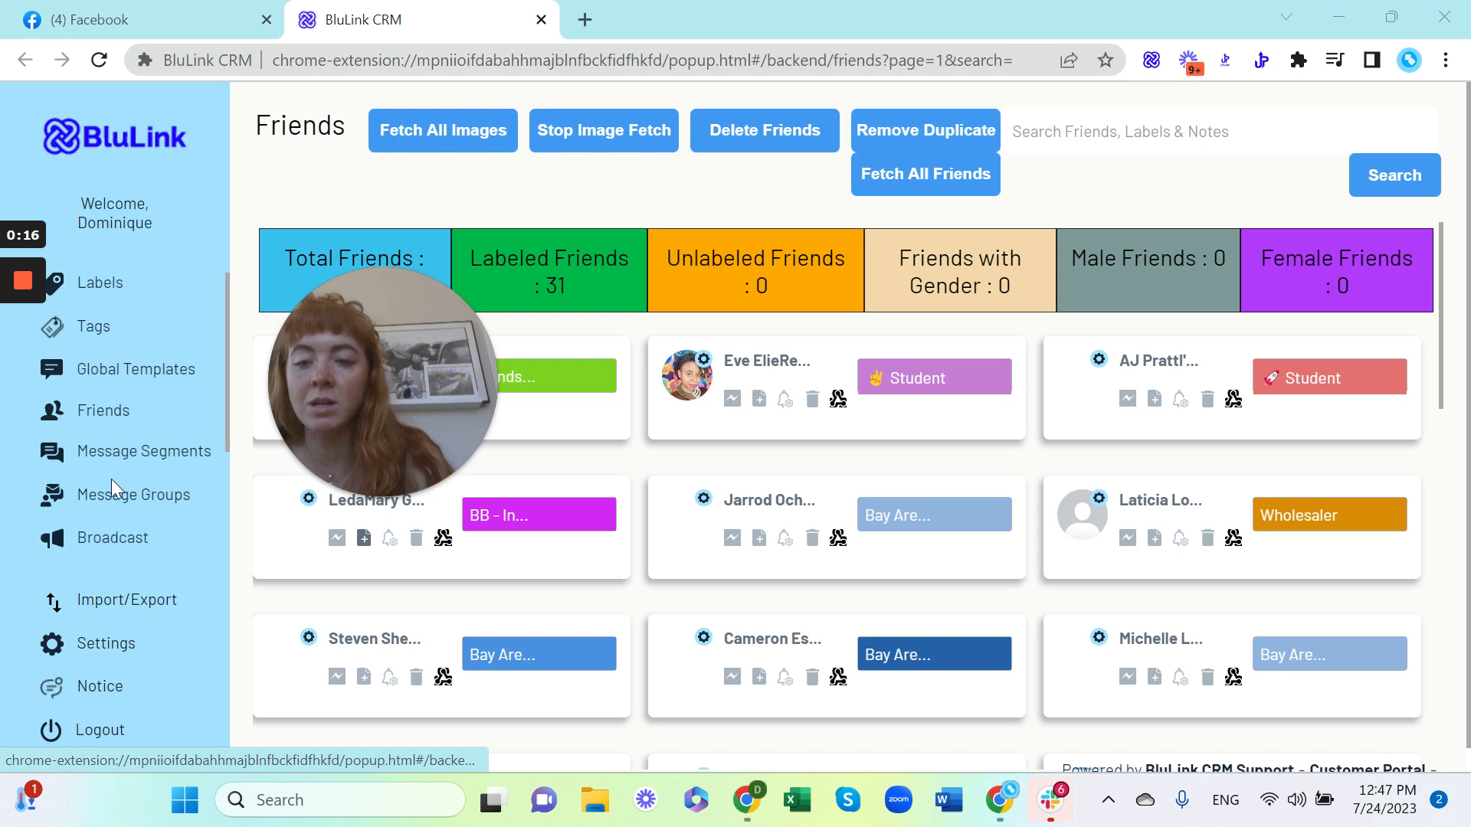
{"action": "left_click", "coordinate": [118, 537]}
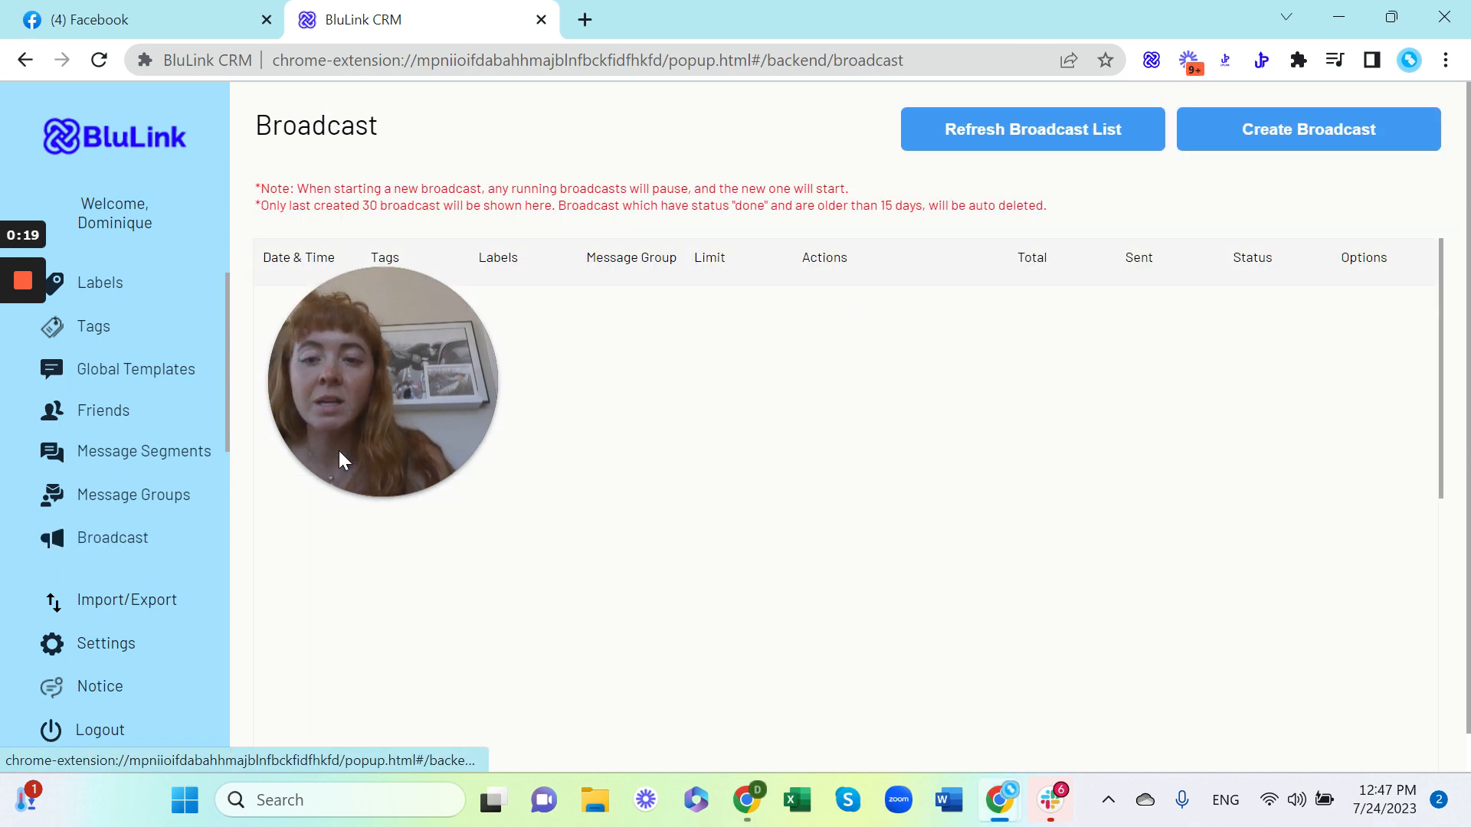
{"action": "left_click_drag", "start_coordinate": [406, 396], "coordinate": [101, 292]}
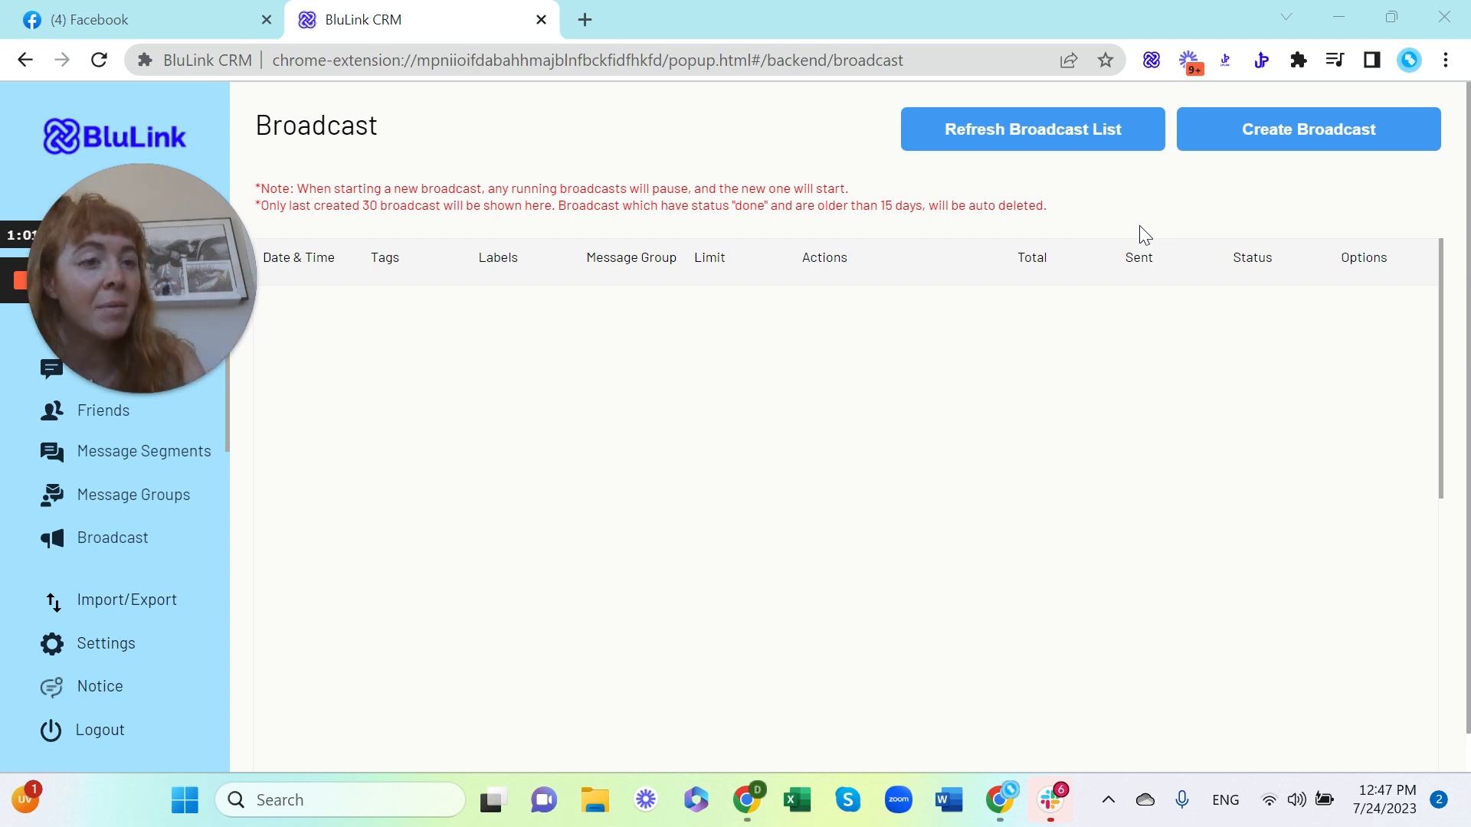
{"action": "left_click", "coordinate": [1297, 156]}
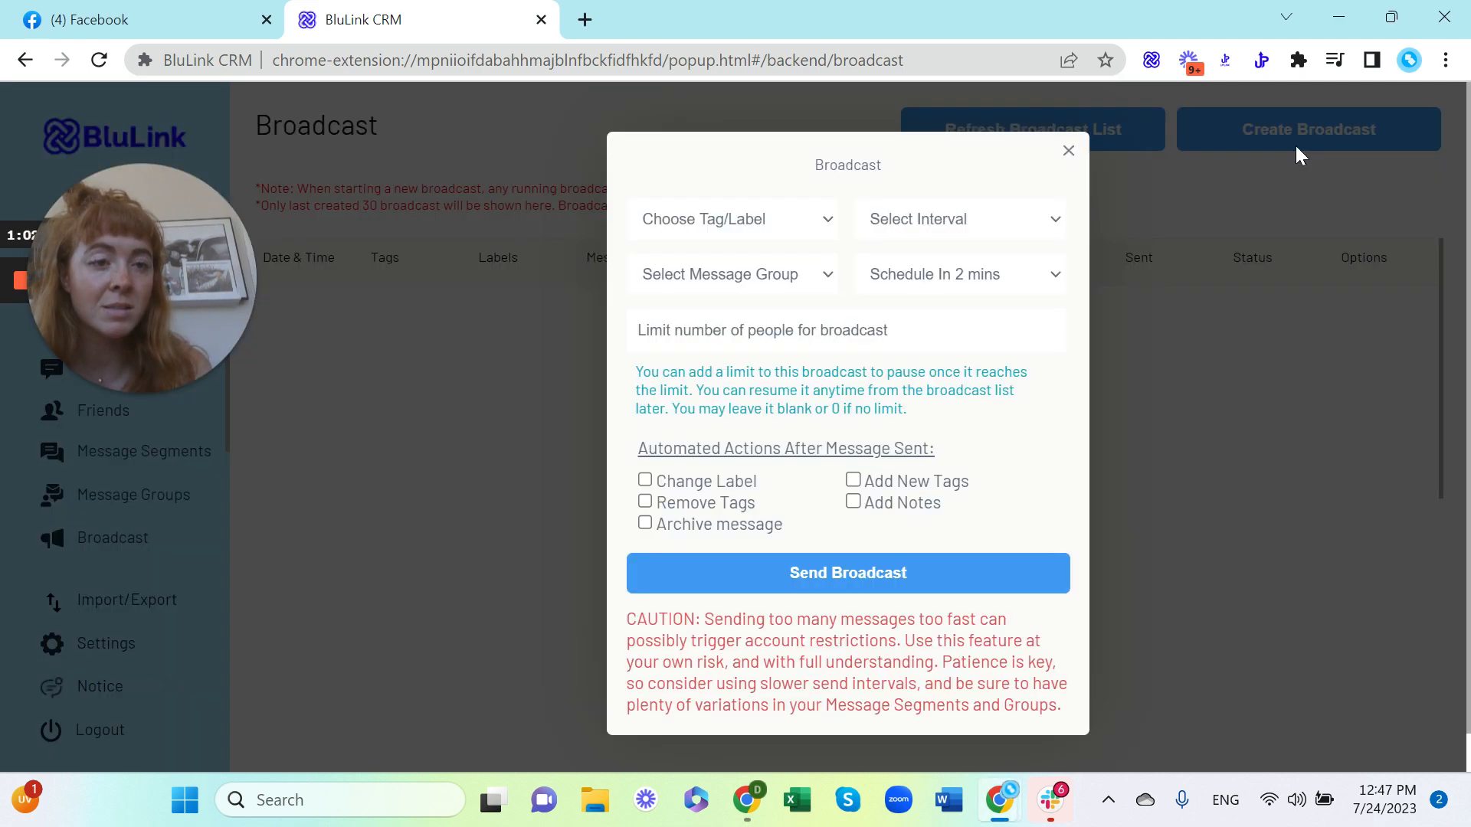
Target the broadcast by label at Bay Area Wholesaler, leaving the gender filter at Any Gender
{"action": "left_click", "coordinate": [826, 230]}
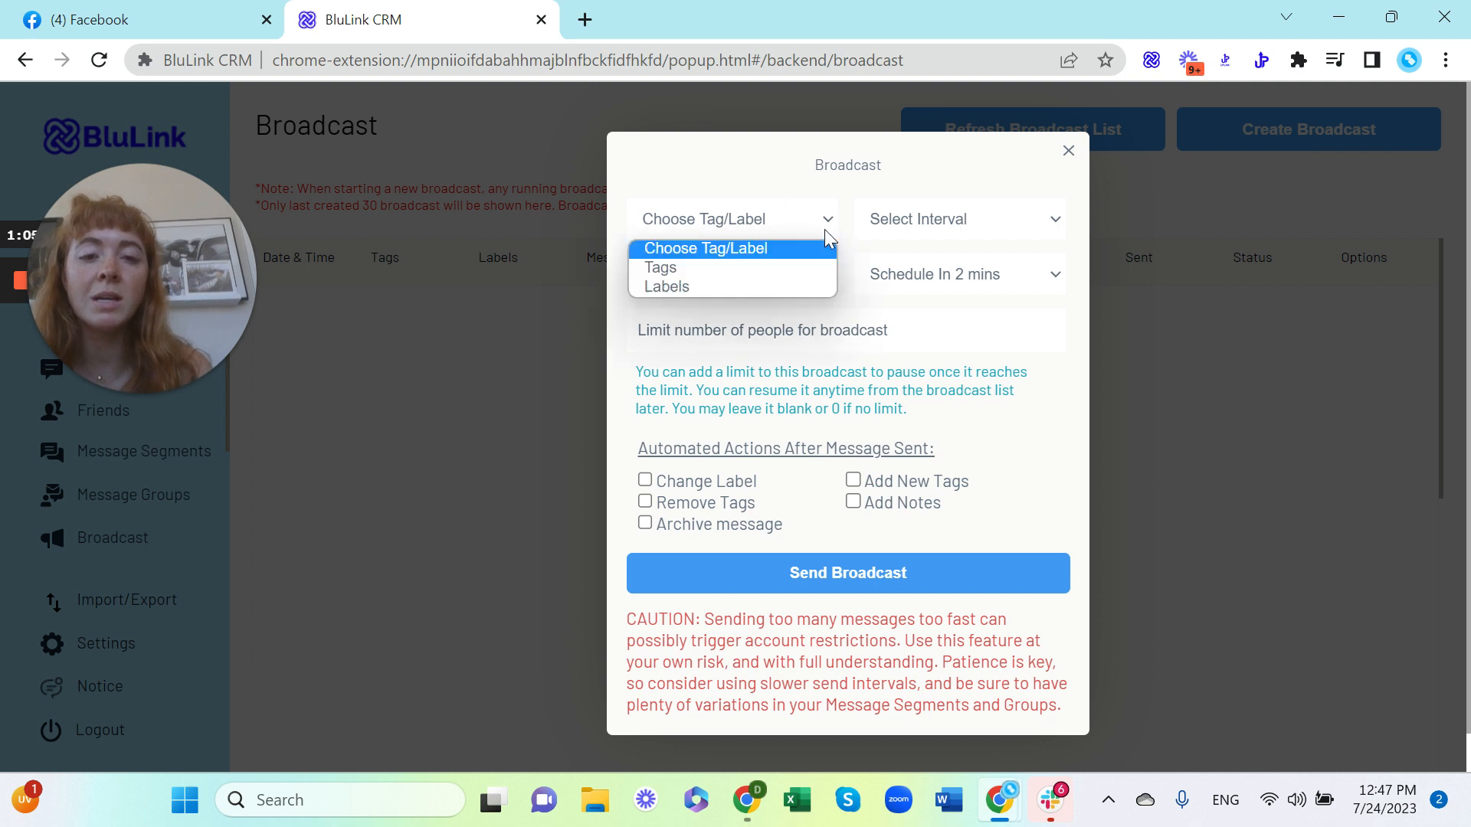
{"action": "left_click", "coordinate": [674, 285]}
{"action": "left_click", "coordinate": [957, 195]}
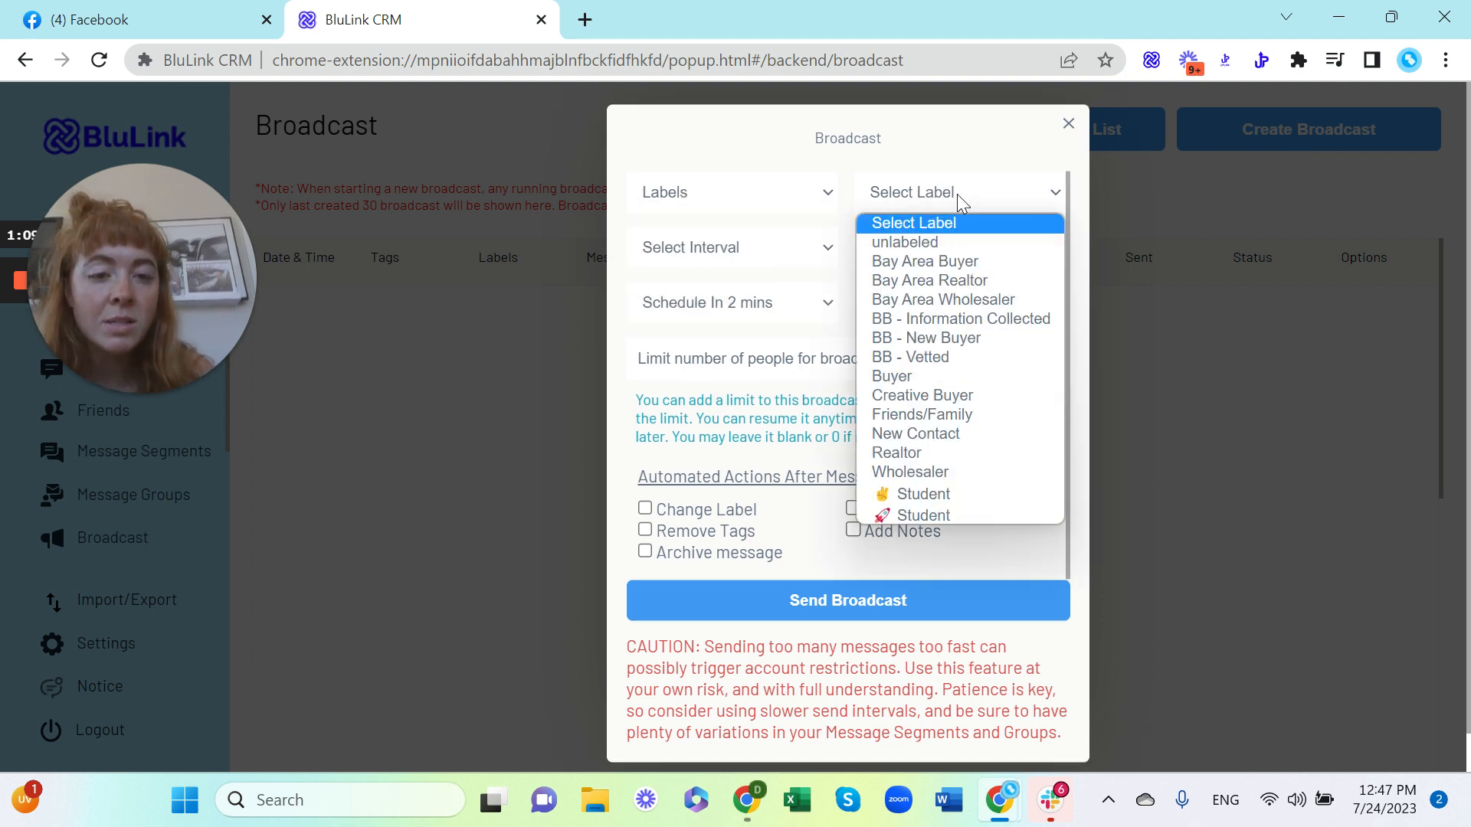
{"action": "left_click", "coordinate": [984, 303]}
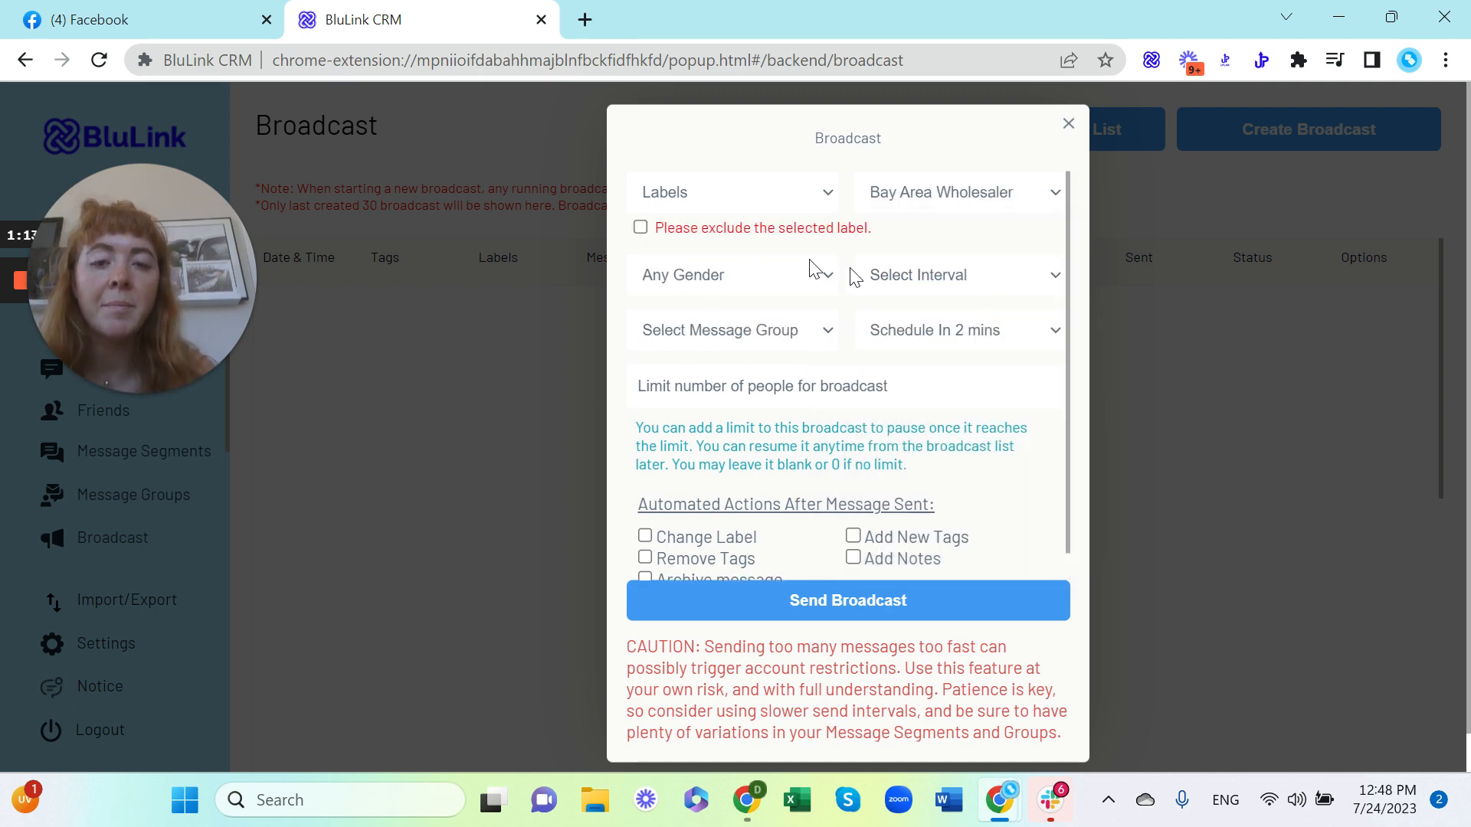
{"action": "left_click", "coordinate": [815, 282]}
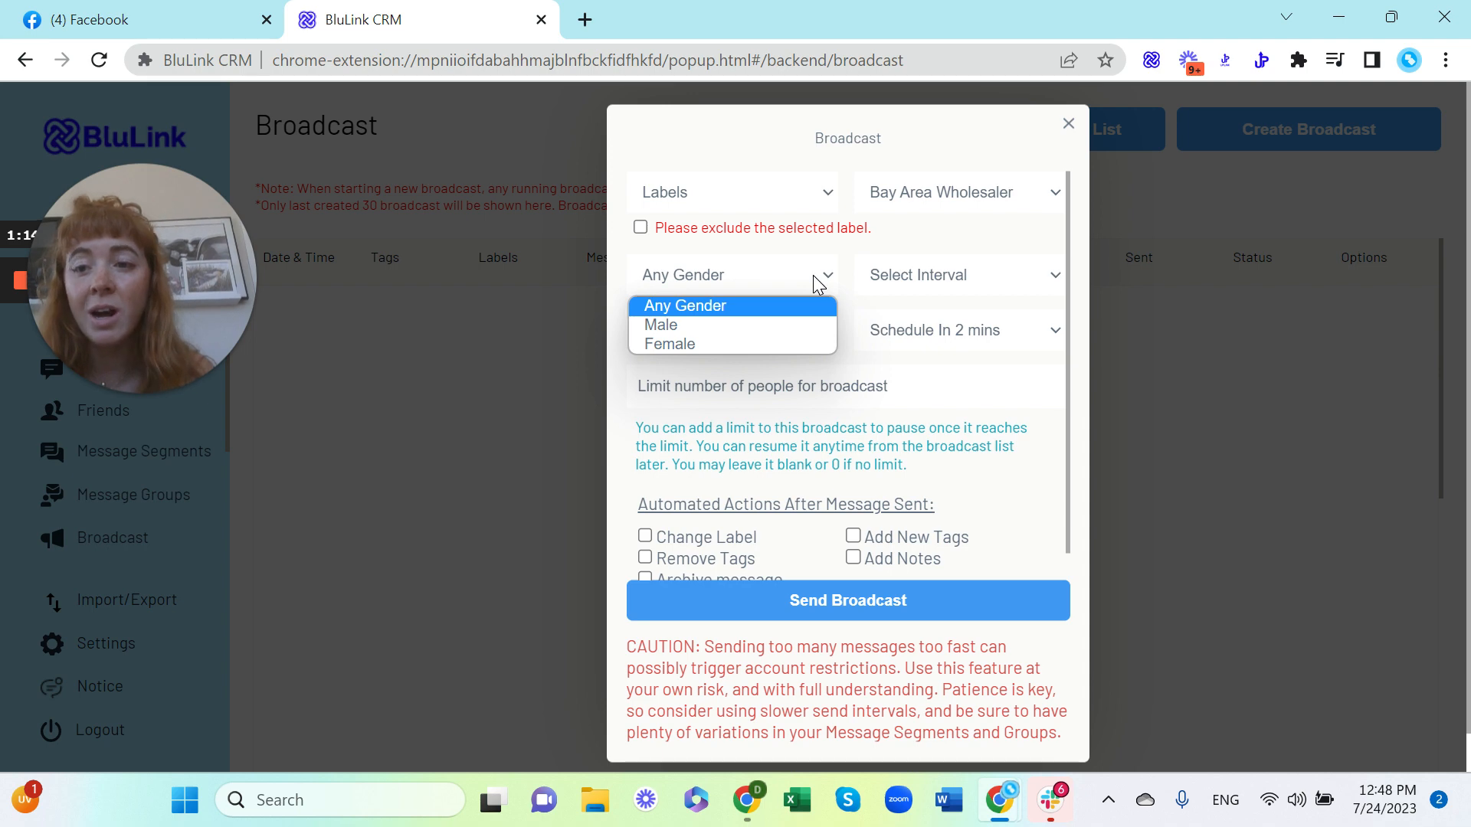
{"action": "left_click", "coordinate": [816, 282]}
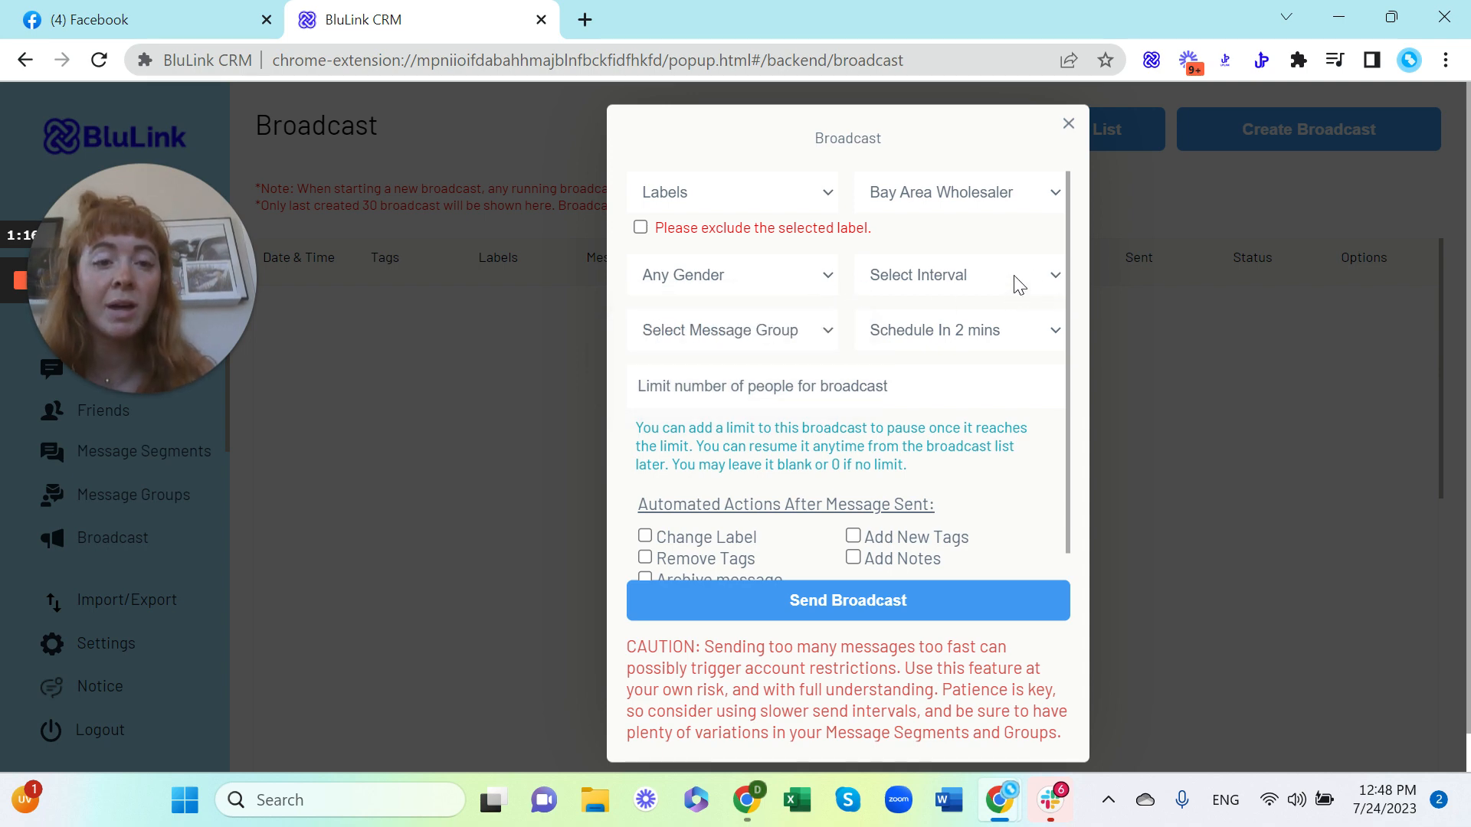
Set the send interval to 10 mins and choose the message group "Hey (First Name)! Just checking in. Any deals coming up?"
{"action": "left_click", "coordinate": [1042, 277]}
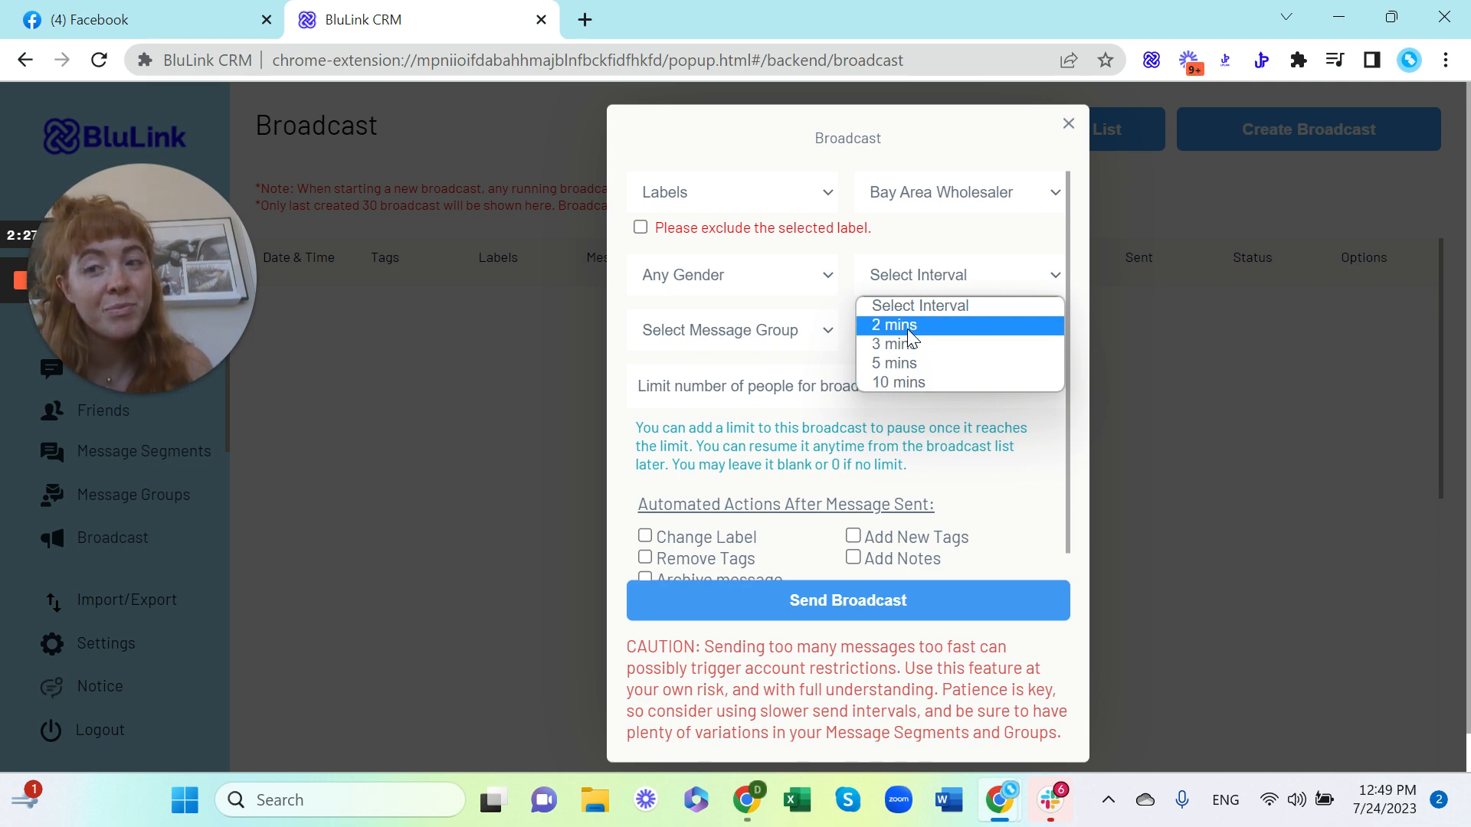
{"action": "left_click", "coordinate": [907, 380]}
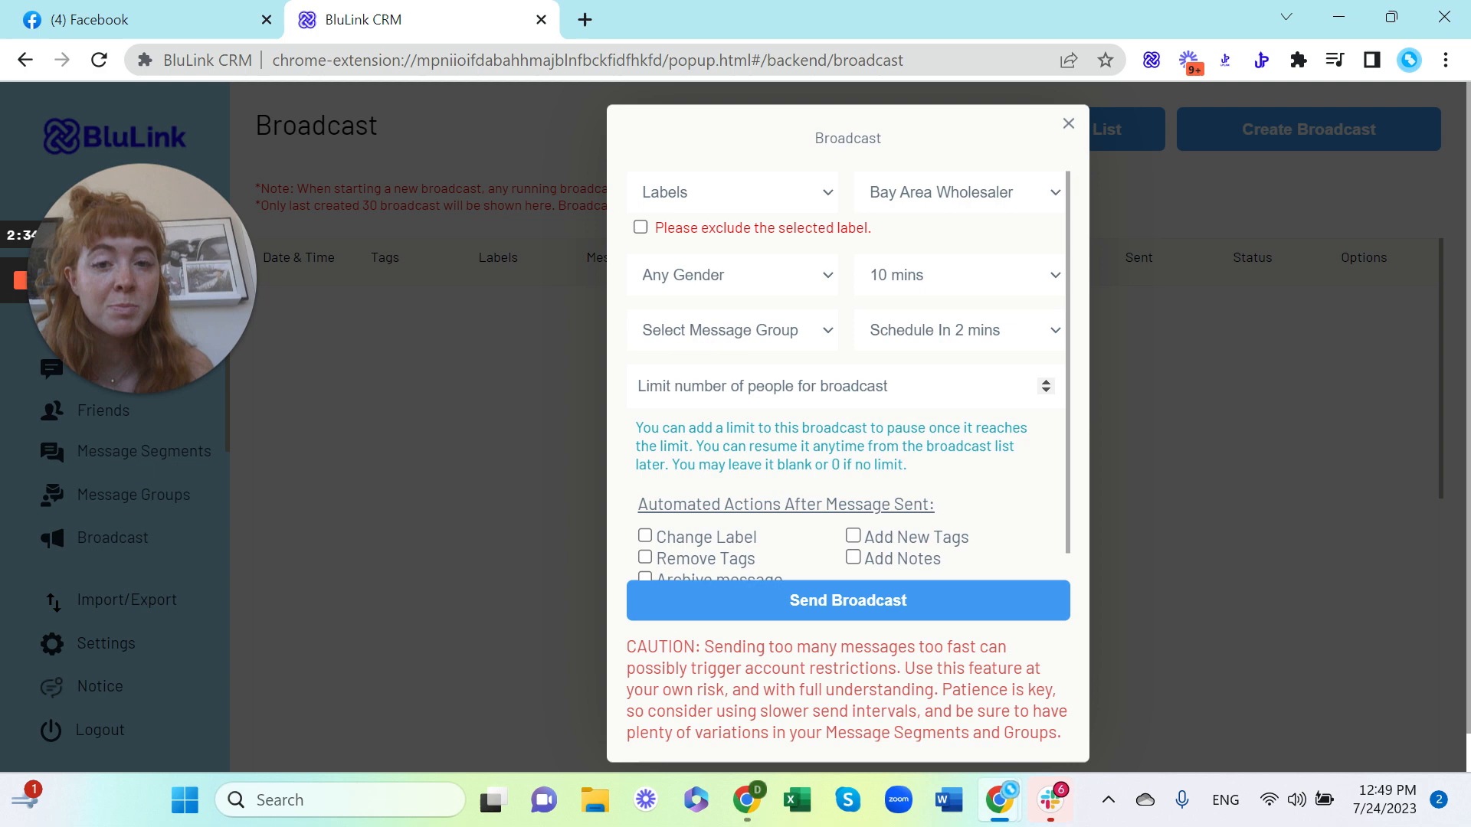
{"action": "left_click", "coordinate": [739, 337]}
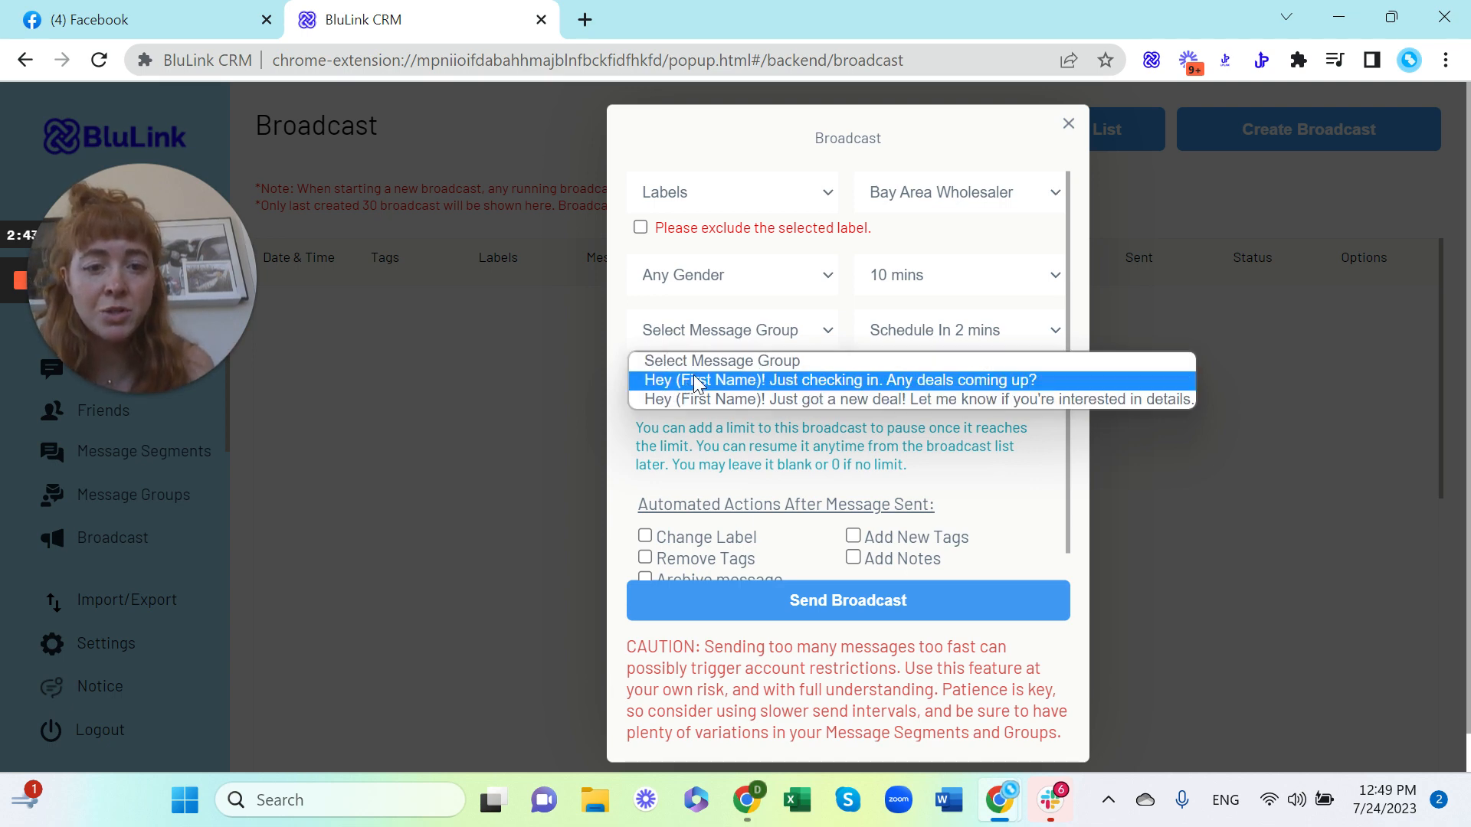
{"action": "left_click", "coordinate": [887, 381]}
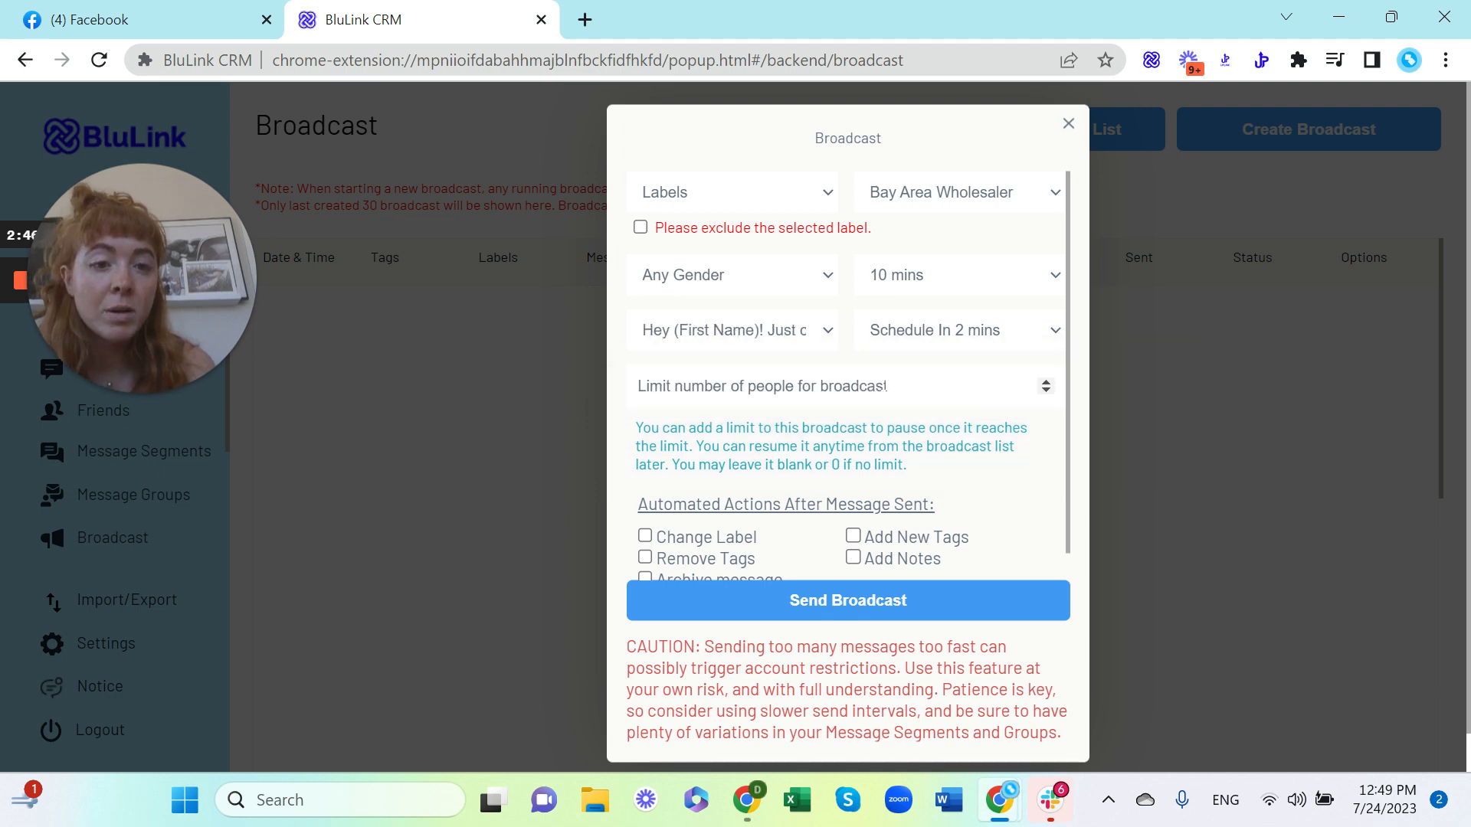
Switch the broadcast's timing to Schedule Later and return it to Schedule In 2 mins
{"action": "left_click", "coordinate": [1048, 335]}
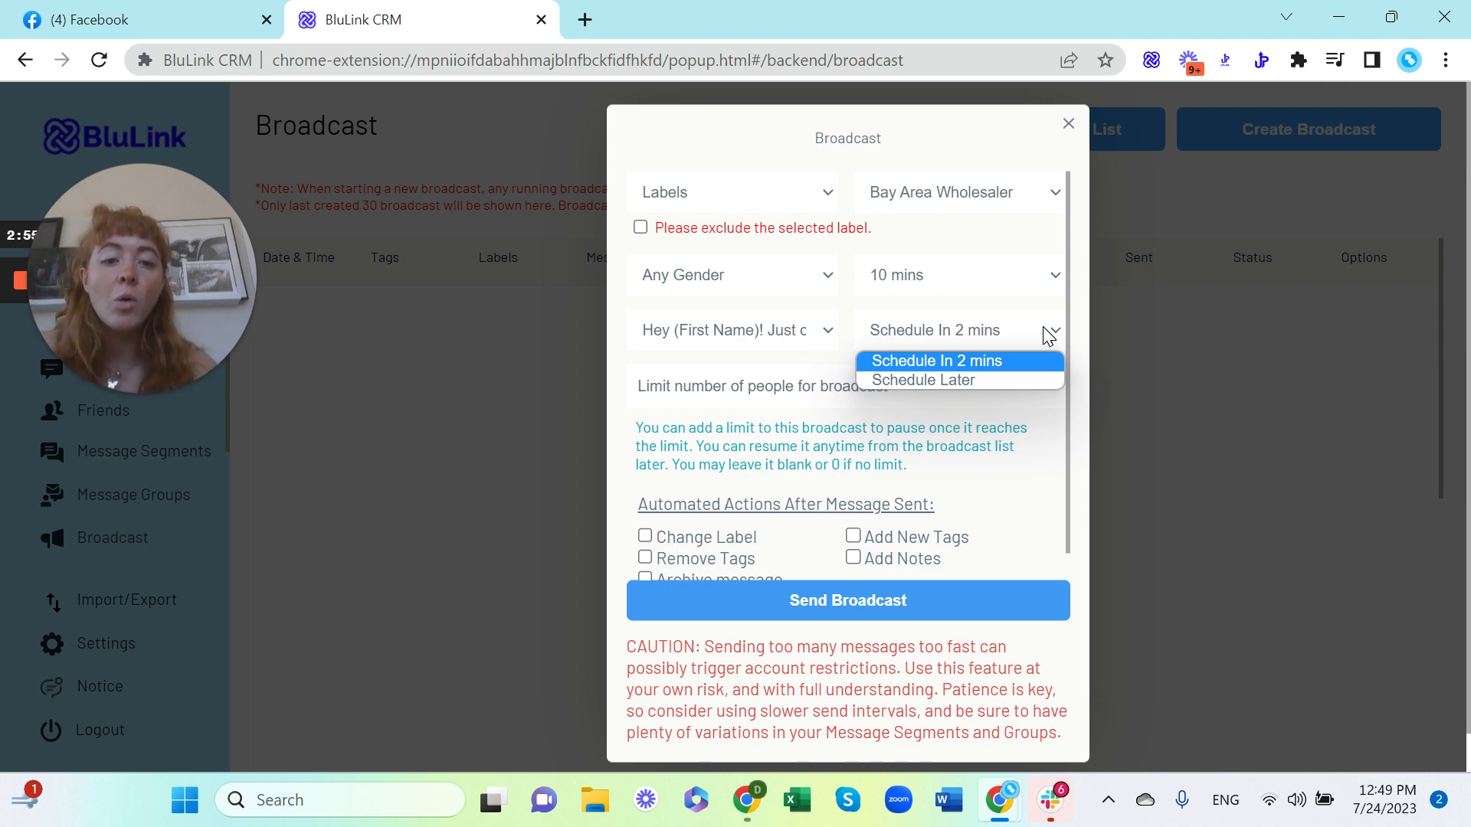
{"action": "left_click", "coordinate": [941, 380]}
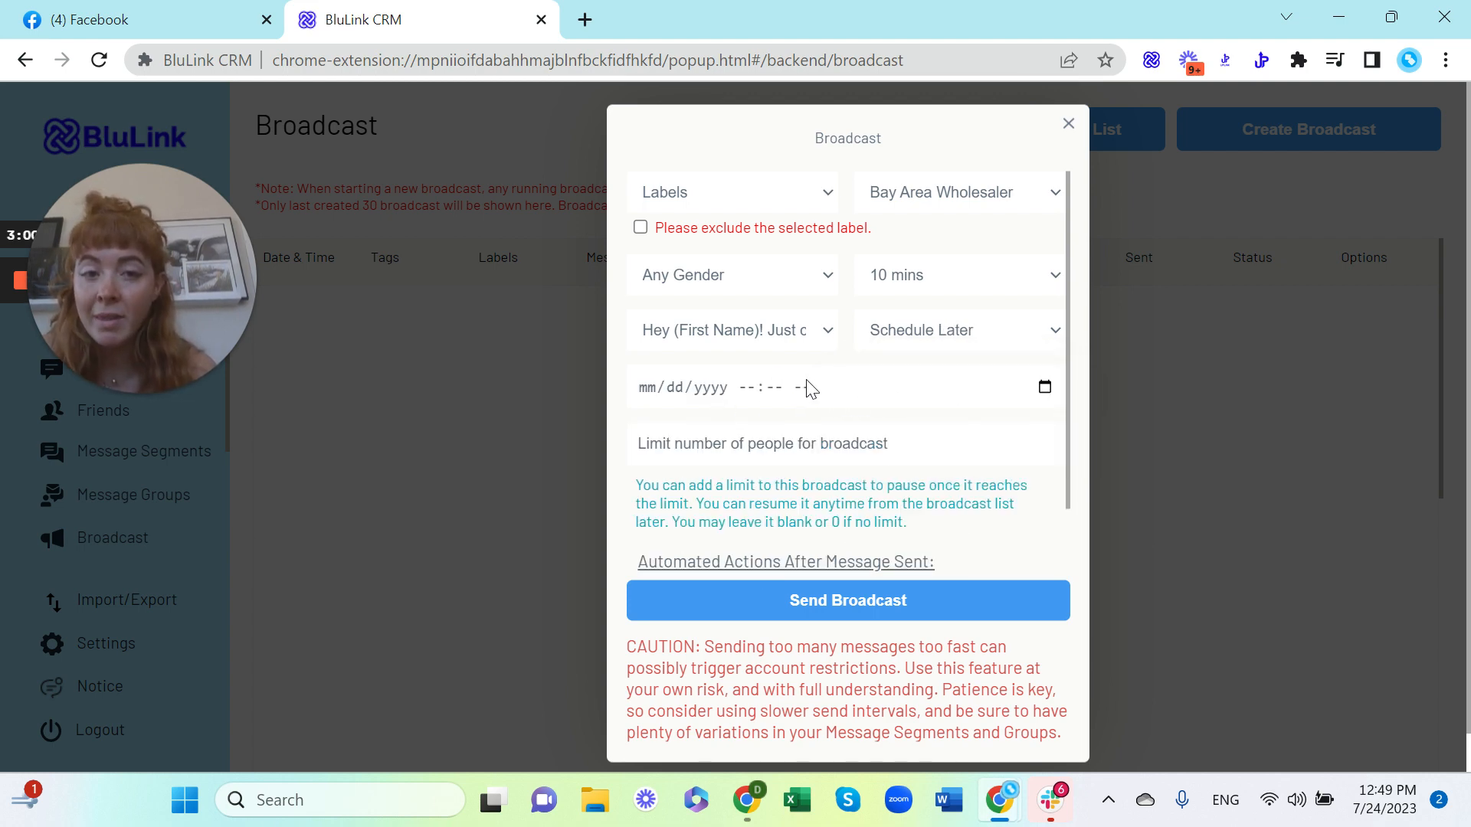
{"action": "left_click", "coordinate": [1054, 342]}
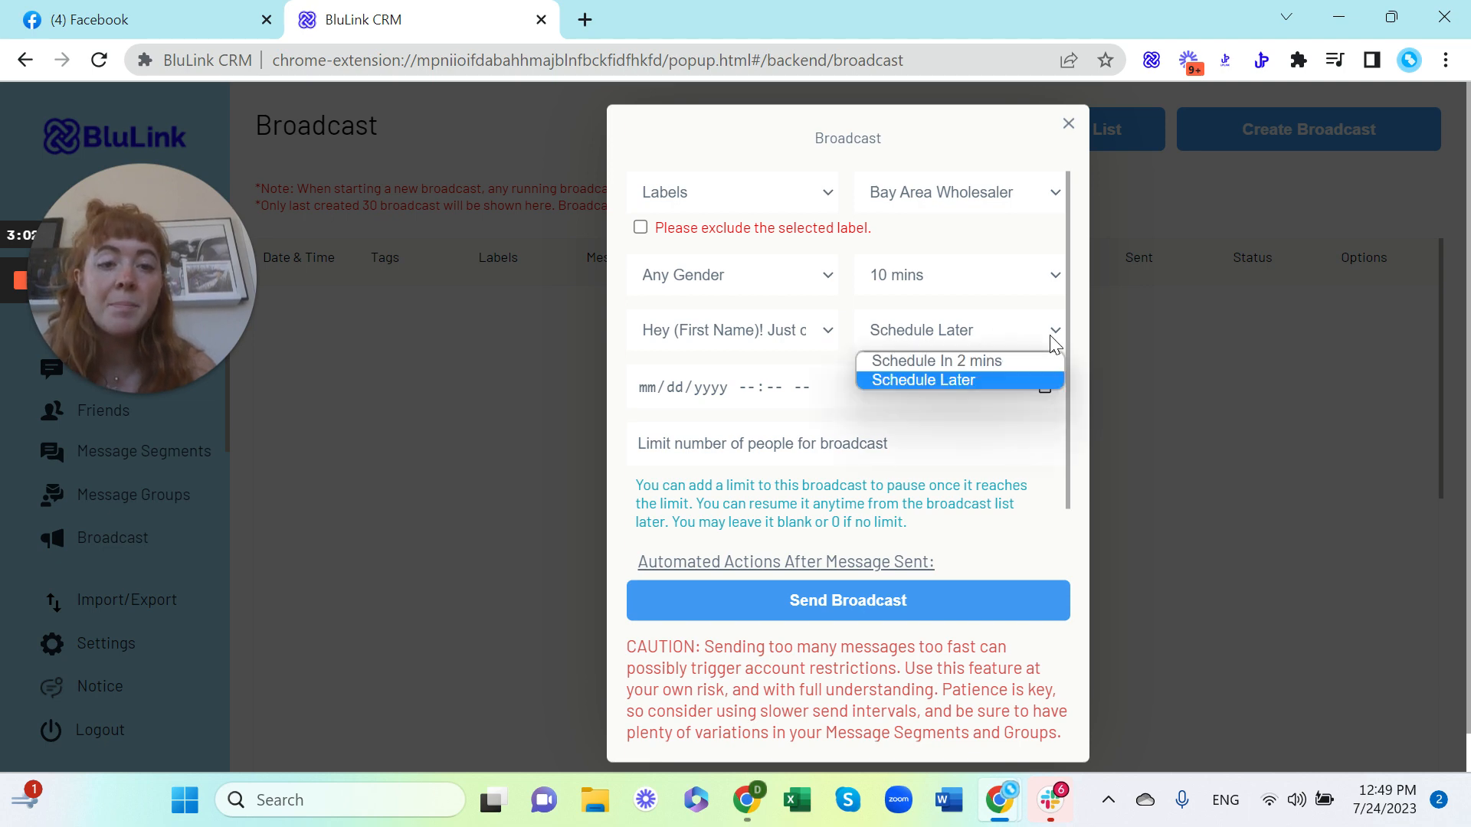
{"action": "left_click", "coordinate": [976, 361]}
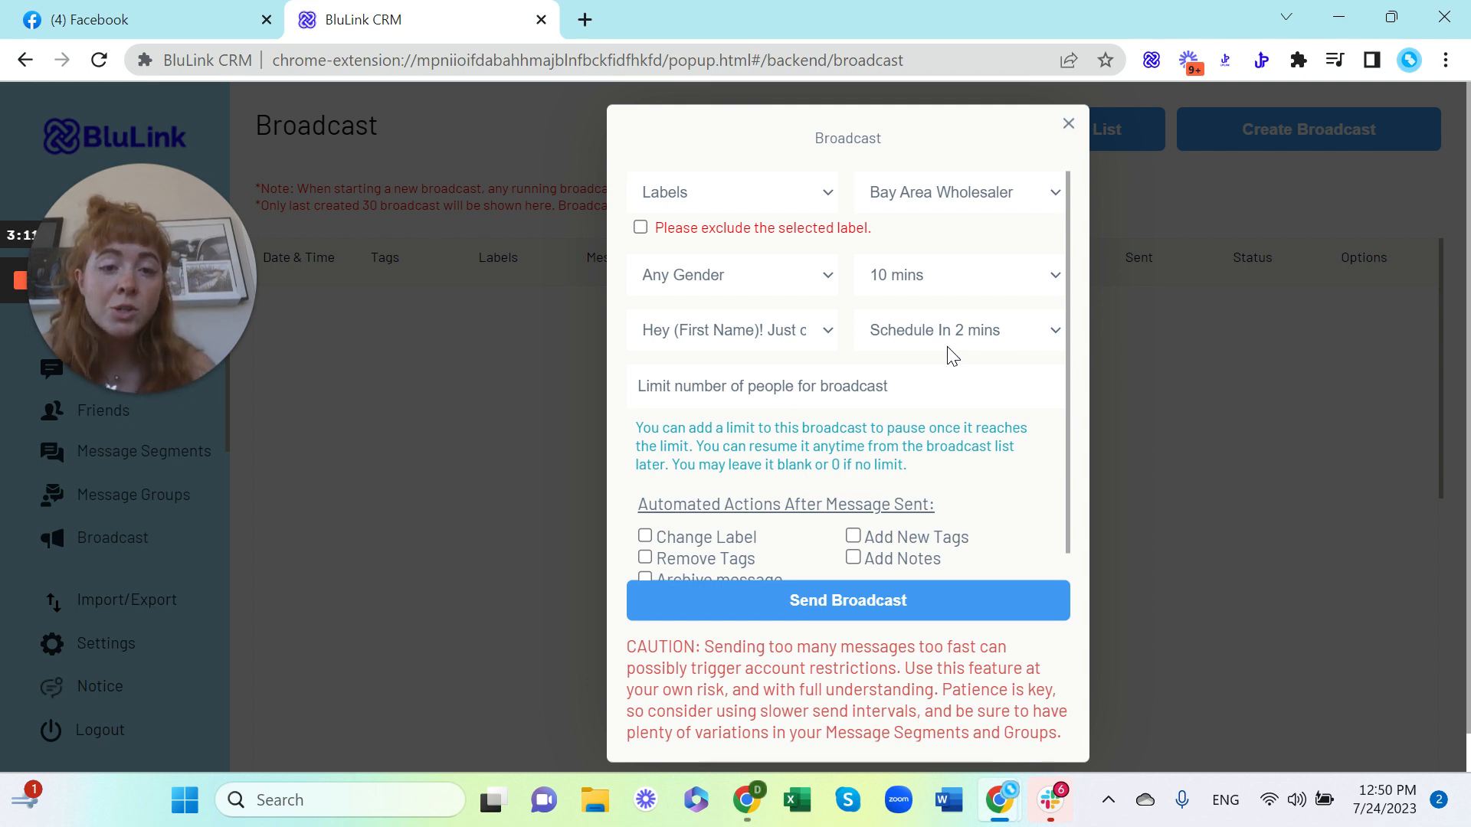
{"action": "left_click", "coordinate": [957, 330]}
{"action": "left_click", "coordinate": [957, 330]}
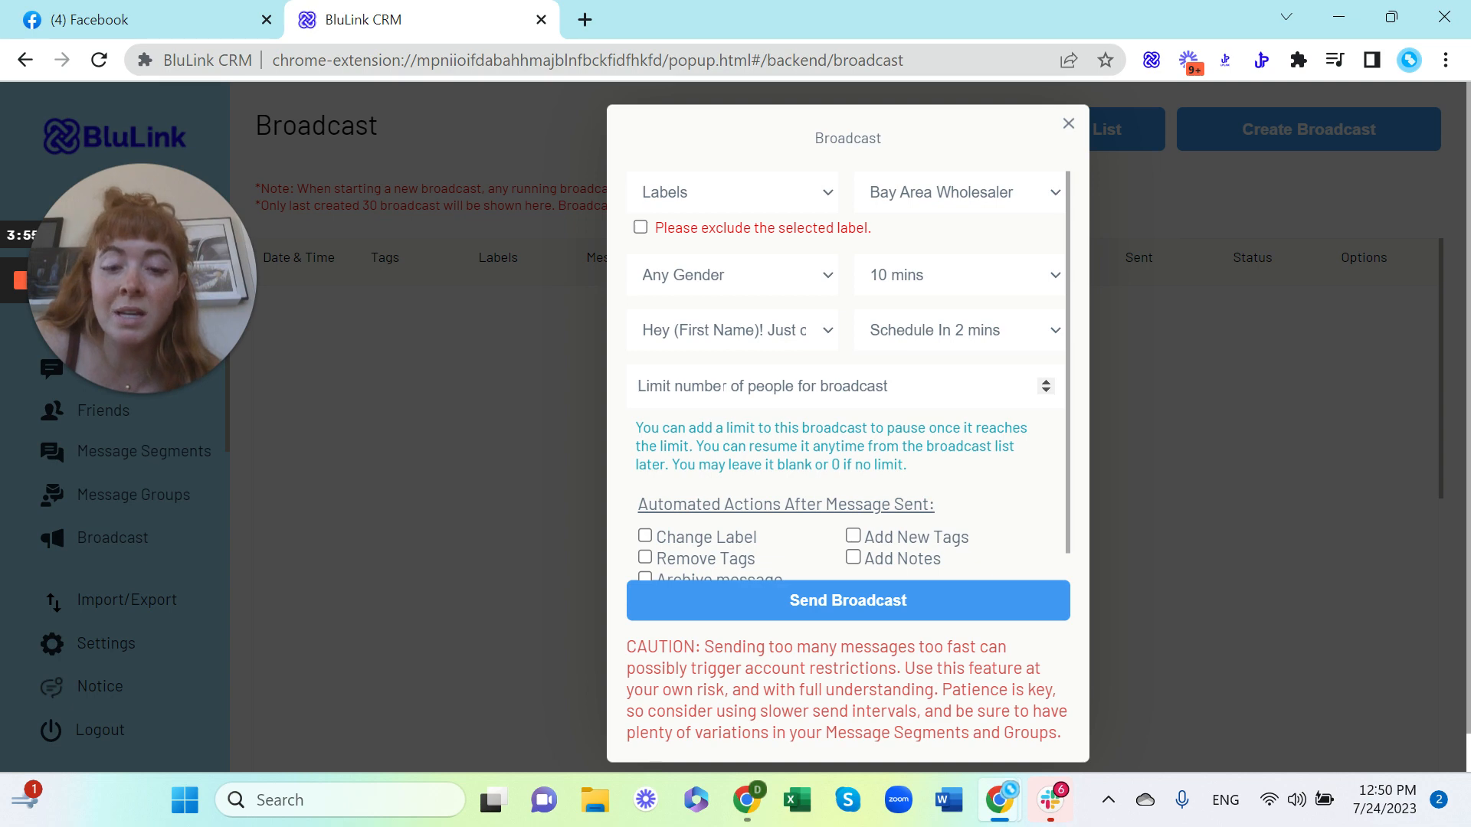
Enter a limit of 50 people for the broadcast and clear the limit again
{"action": "type", "text": "50"}
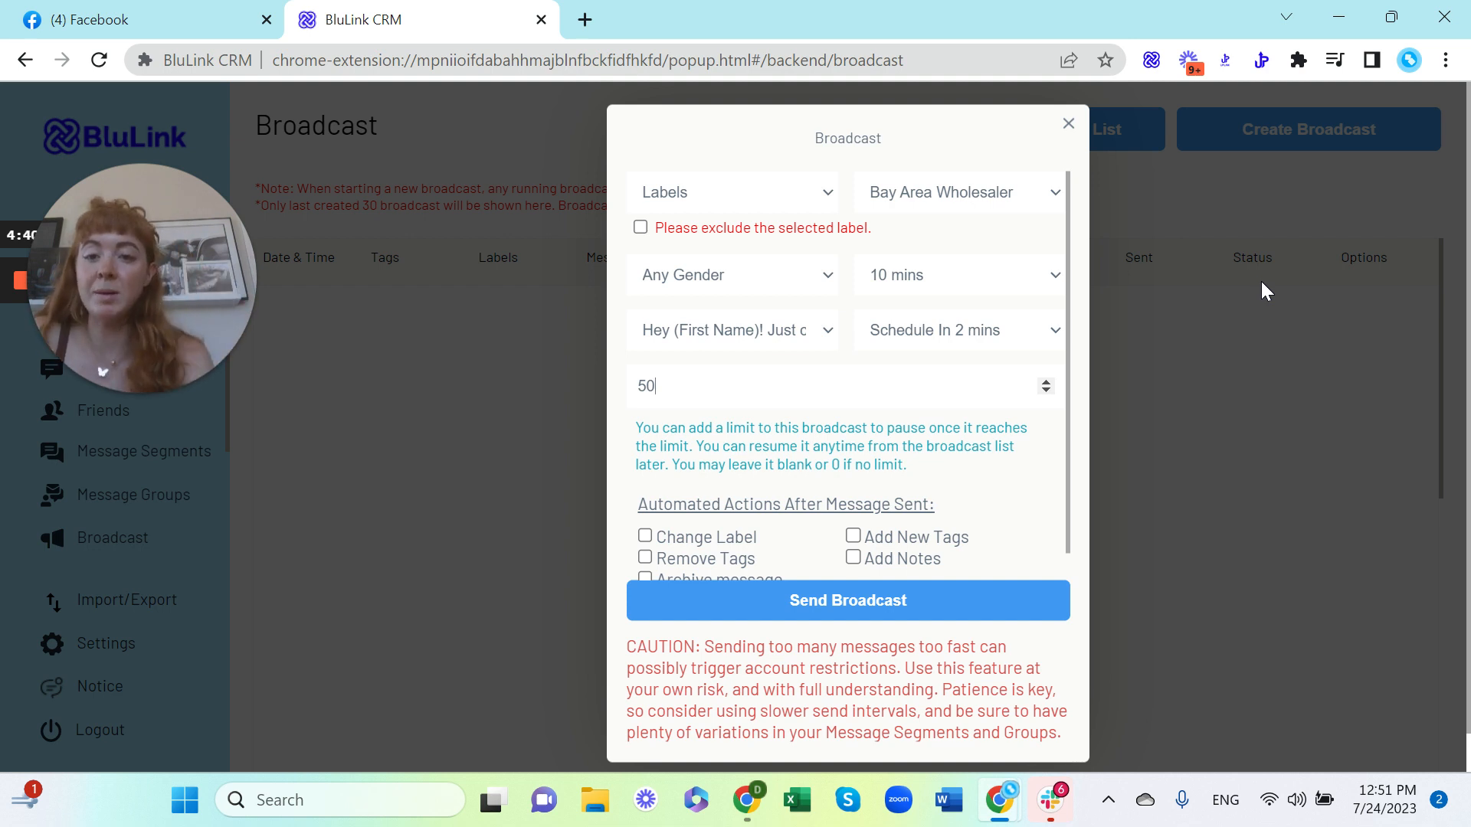
{"action": "key", "text": "BackSpace"}
{"action": "key", "text": "BackSpace"}
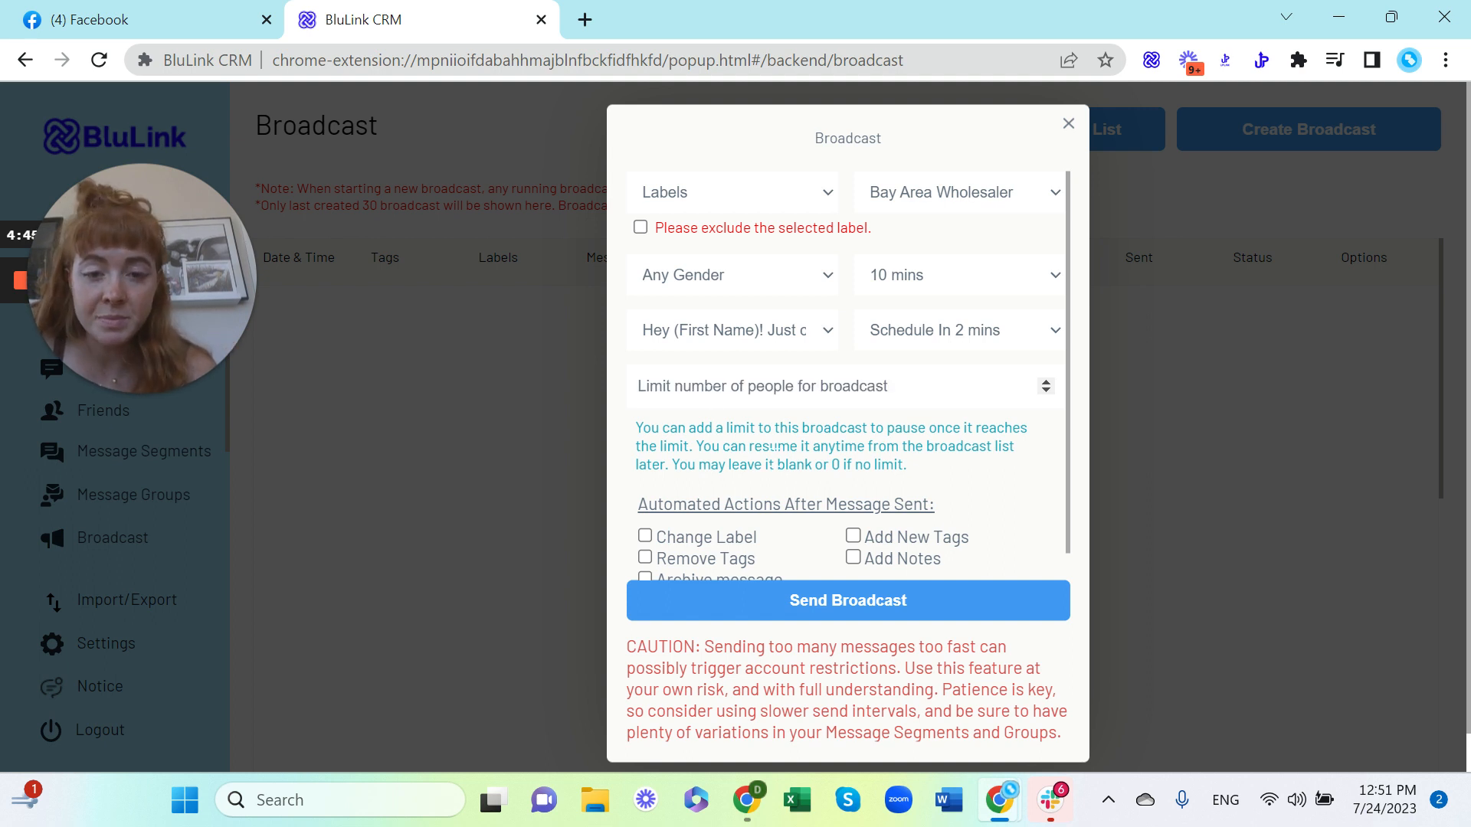
Try the Change Label automated action with the Buyer label and turn the action off again
{"action": "scroll", "coordinate": [774, 449], "scroll_direction": "down", "scroll_amount": 1}
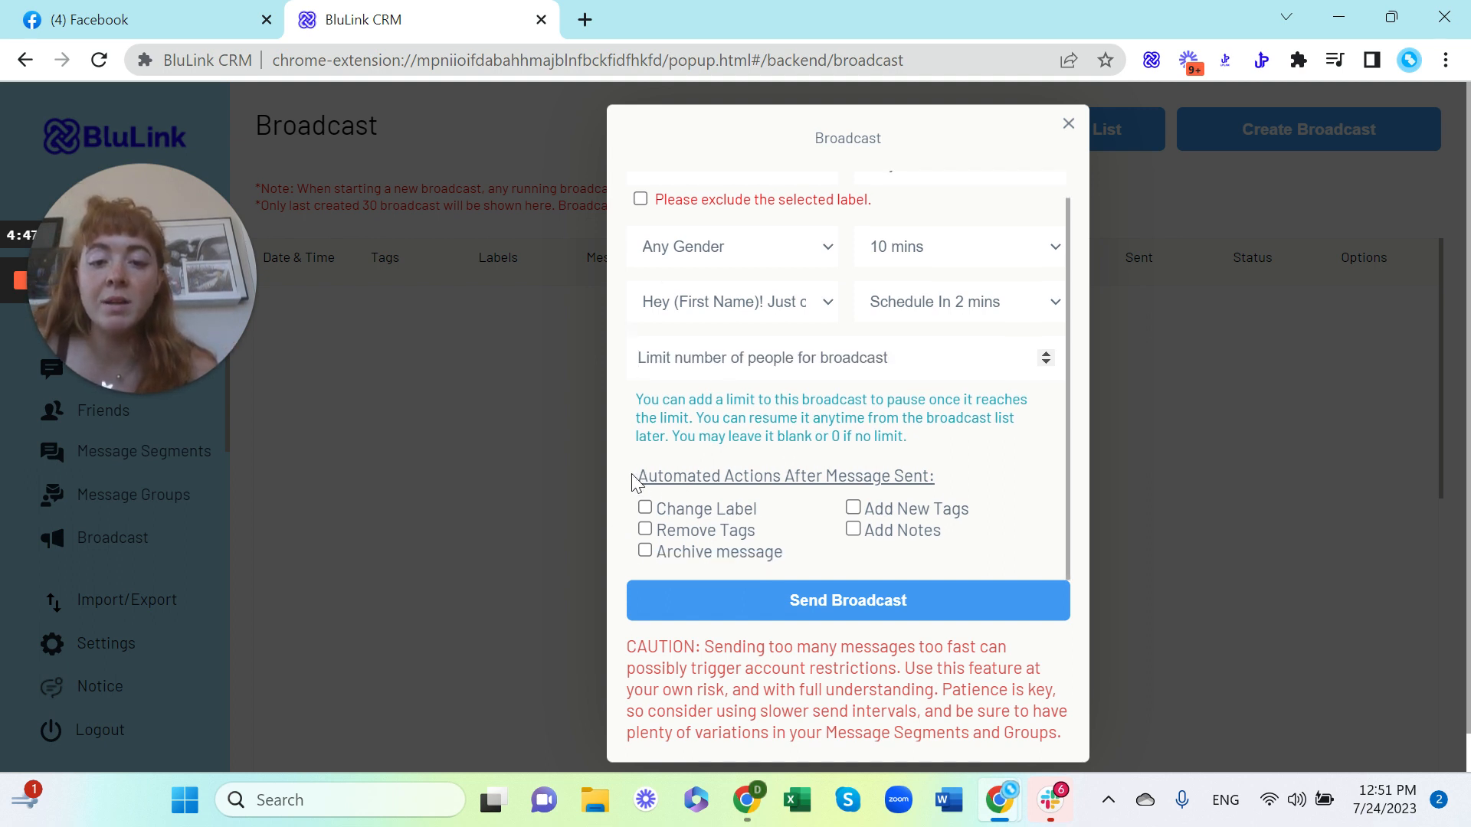
{"action": "left_click_drag", "start_coordinate": [636, 478], "coordinate": [940, 487]}
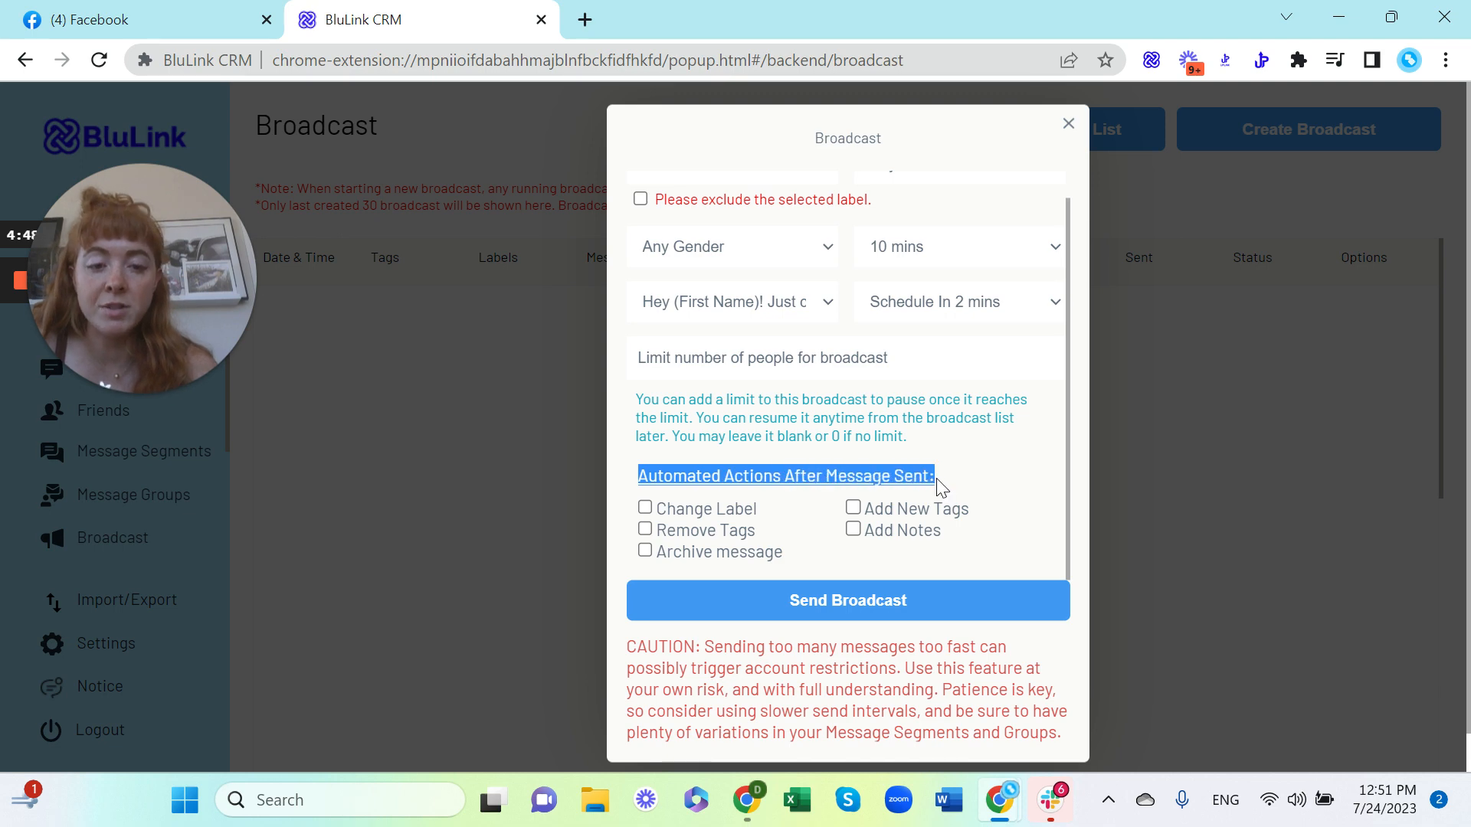
{"action": "left_click", "coordinate": [945, 487]}
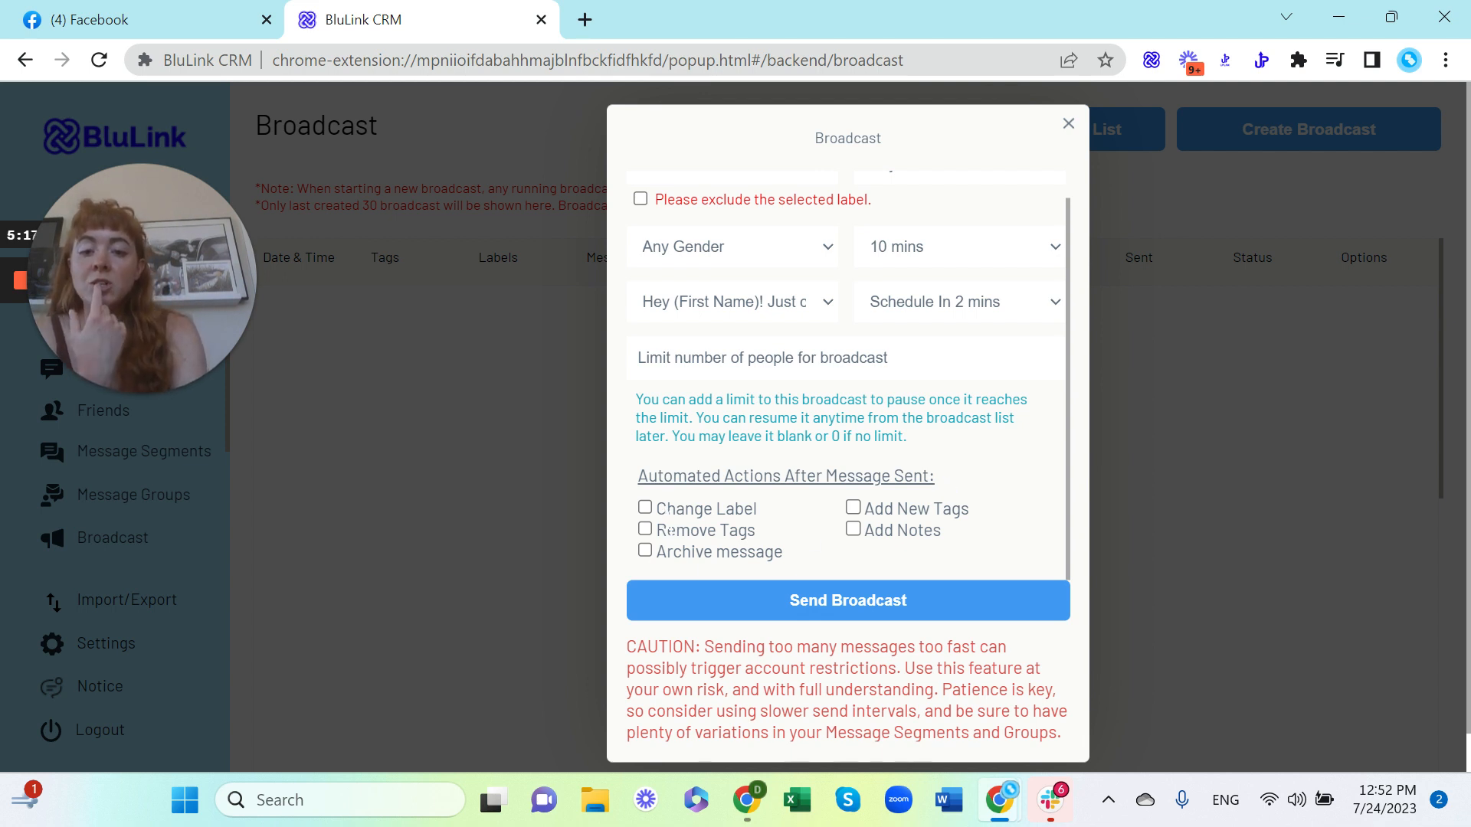
{"action": "left_click", "coordinate": [645, 508]}
{"action": "scroll", "coordinate": [789, 527], "scroll_direction": "down", "scroll_amount": 1}
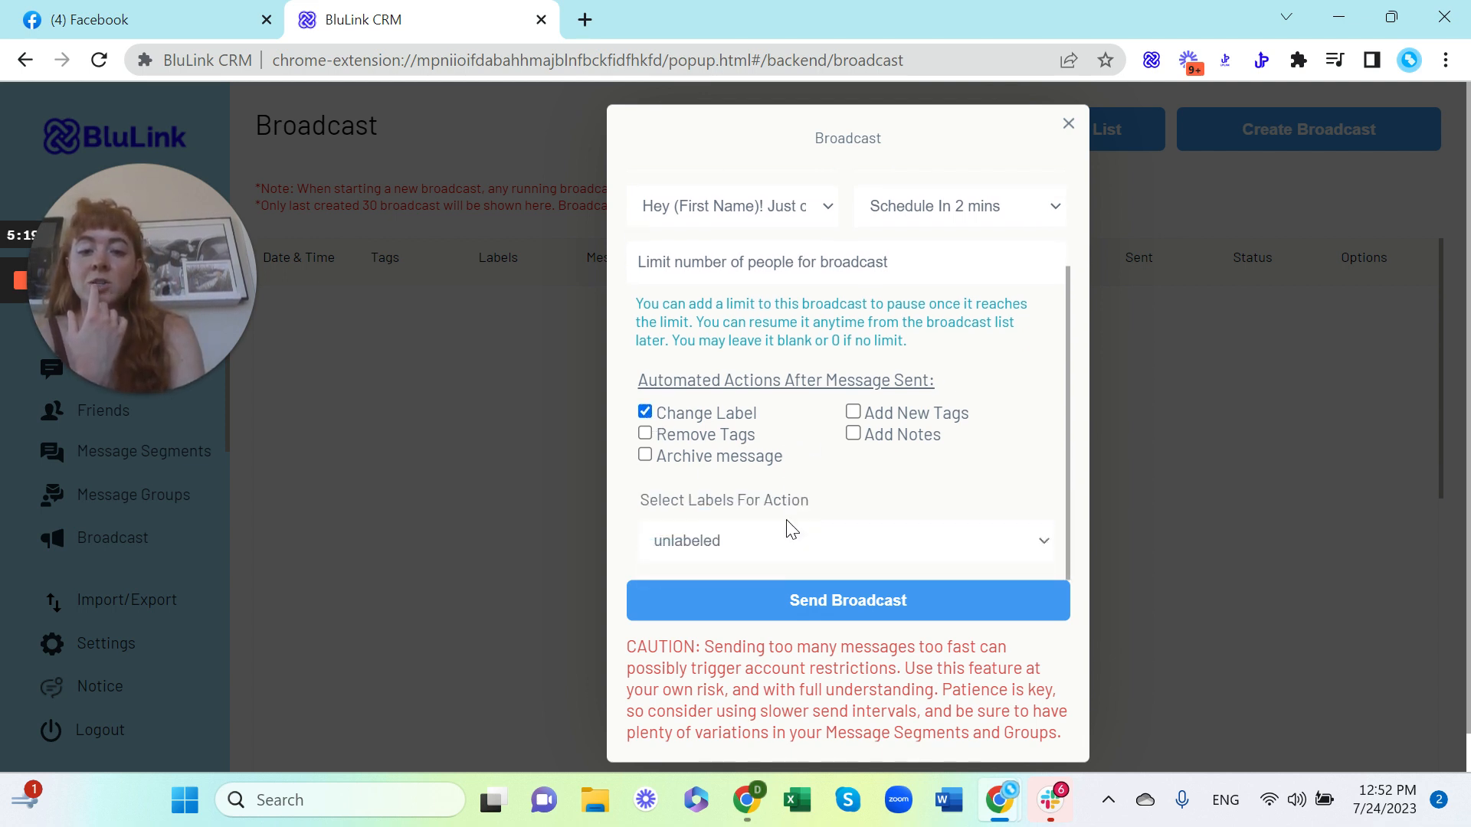
{"action": "left_click", "coordinate": [725, 530]}
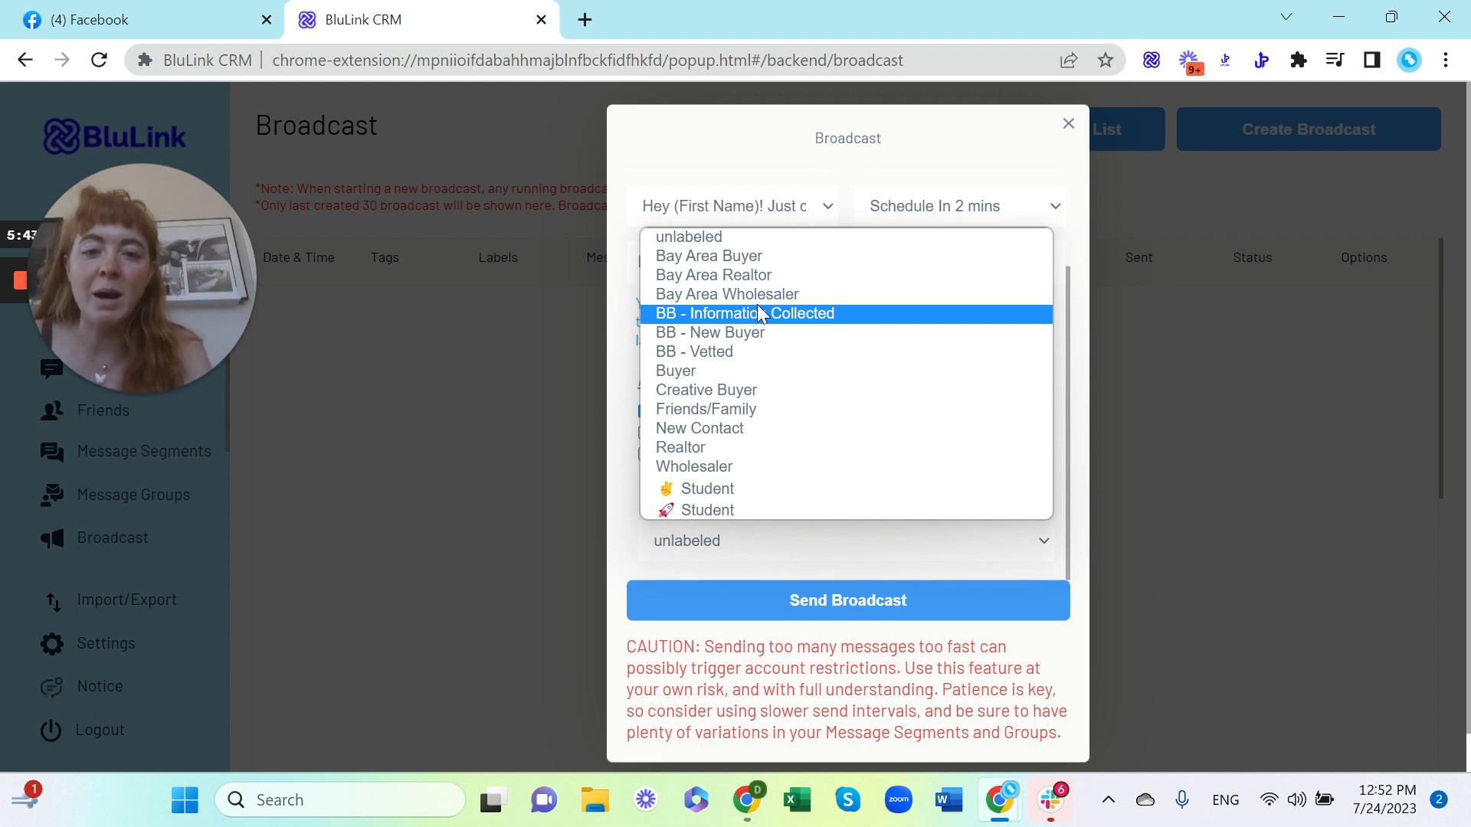
{"action": "left_click", "coordinate": [743, 373]}
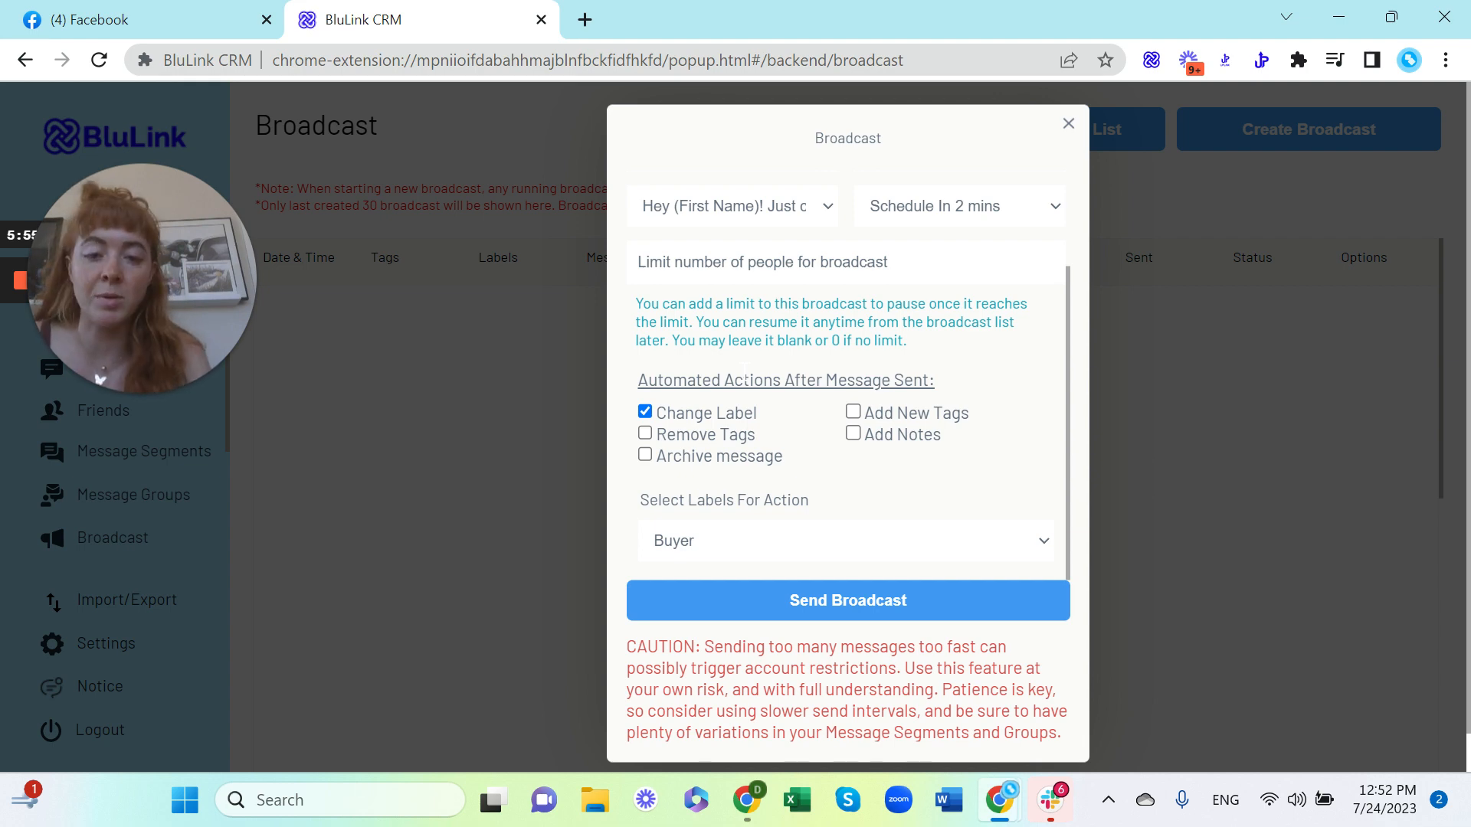
{"action": "left_click", "coordinate": [645, 412]}
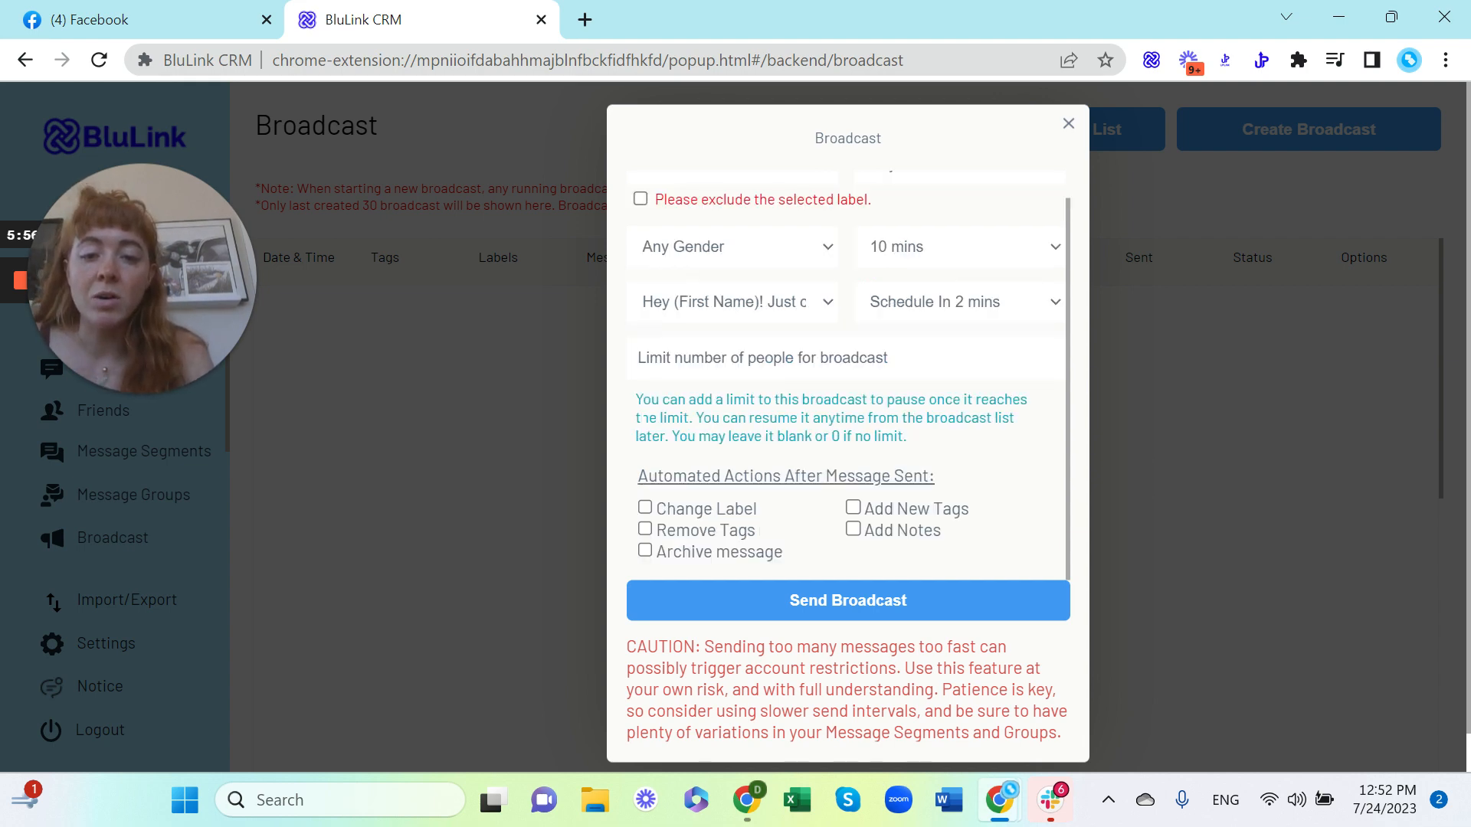
Enable the Add Notes automated action for sent messages and enter "jduy" as the note
{"action": "scroll", "coordinate": [654, 454], "scroll_direction": "down", "scroll_amount": 1}
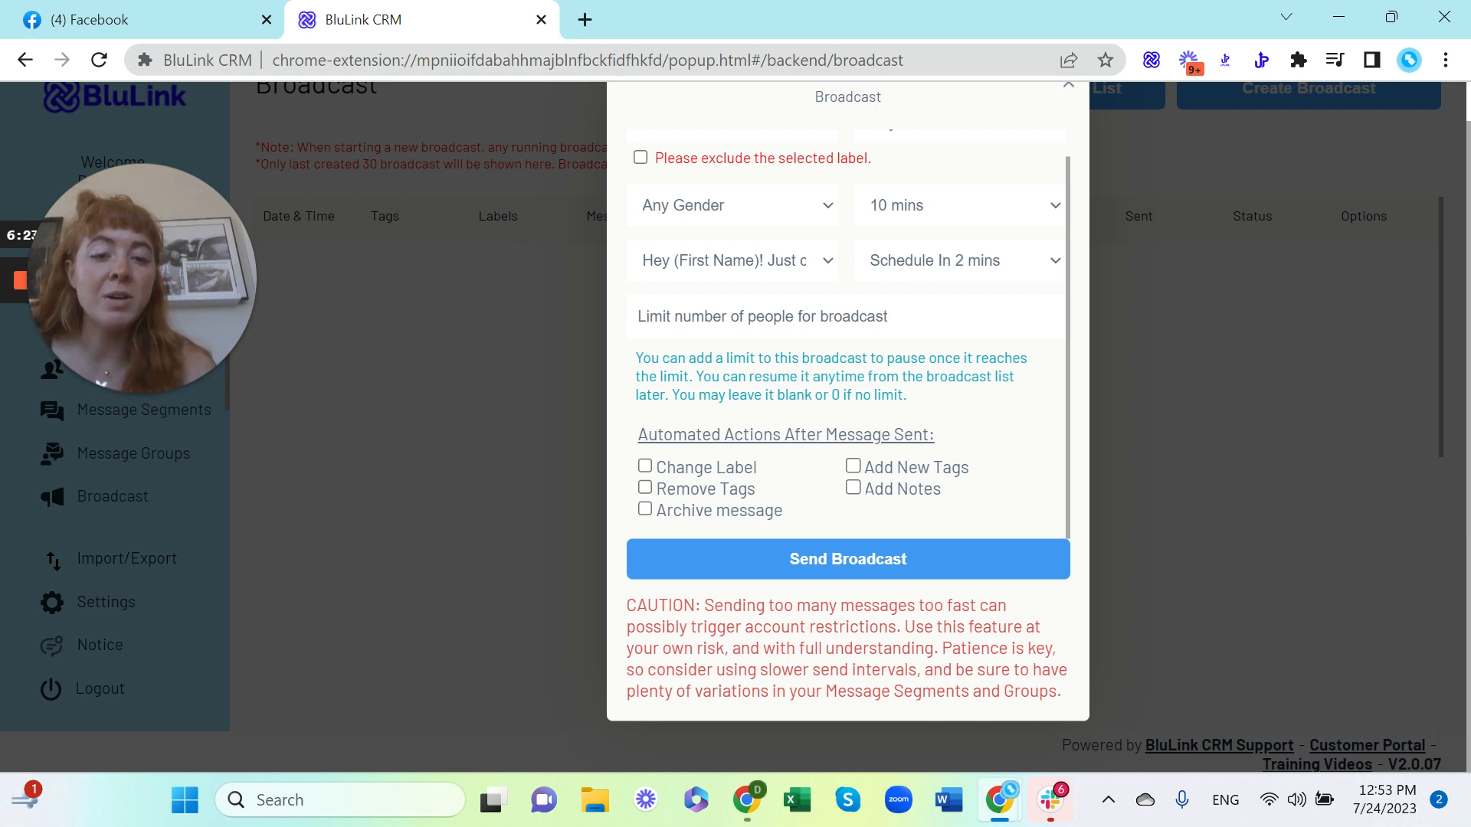
{"action": "left_click", "coordinate": [853, 489]}
{"action": "scroll", "coordinate": [857, 493], "scroll_direction": "down", "scroll_amount": 1}
{"action": "left_click", "coordinate": [856, 498]}
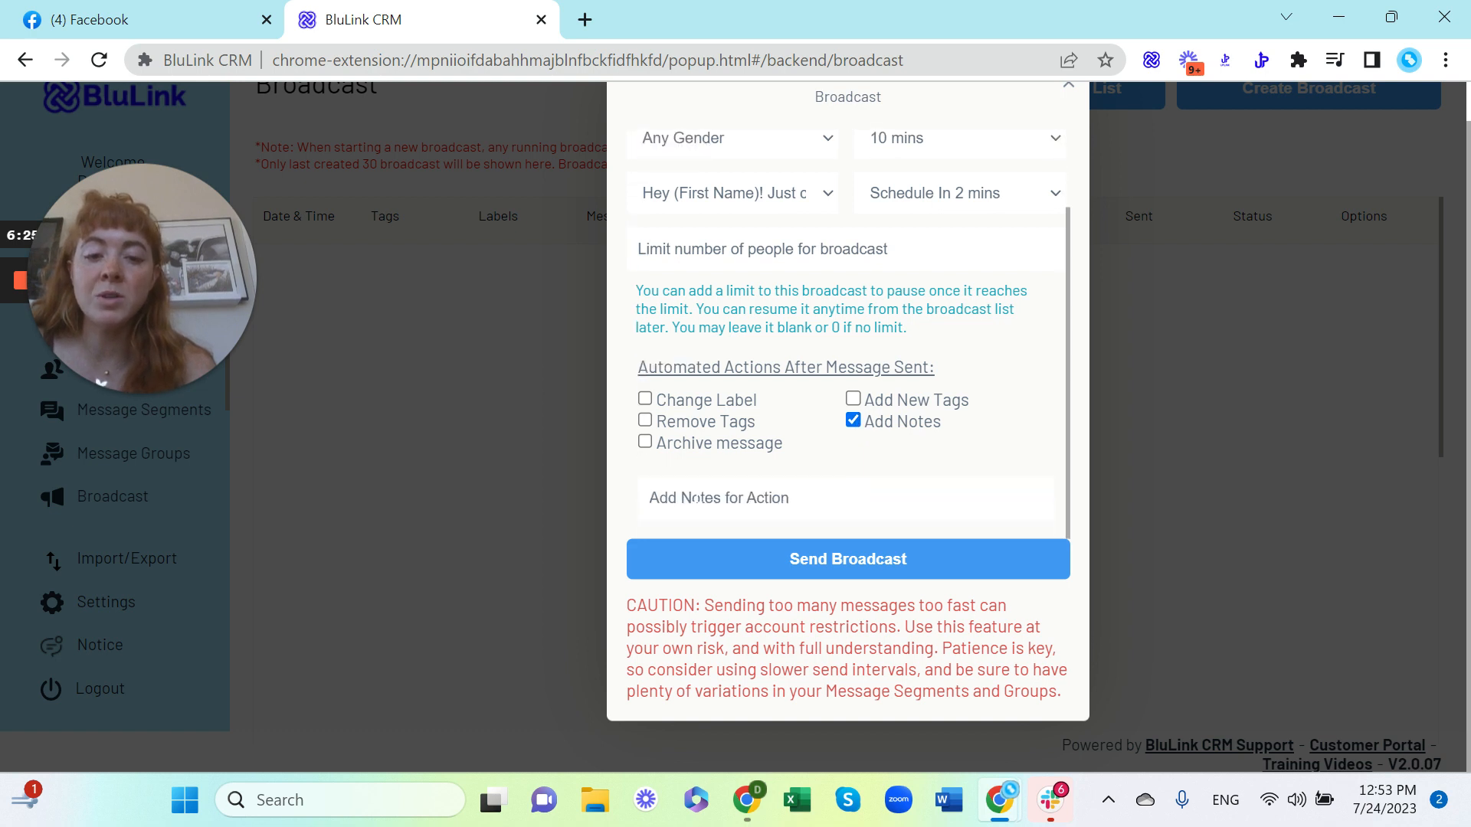
{"action": "type", "text": "jduy"}
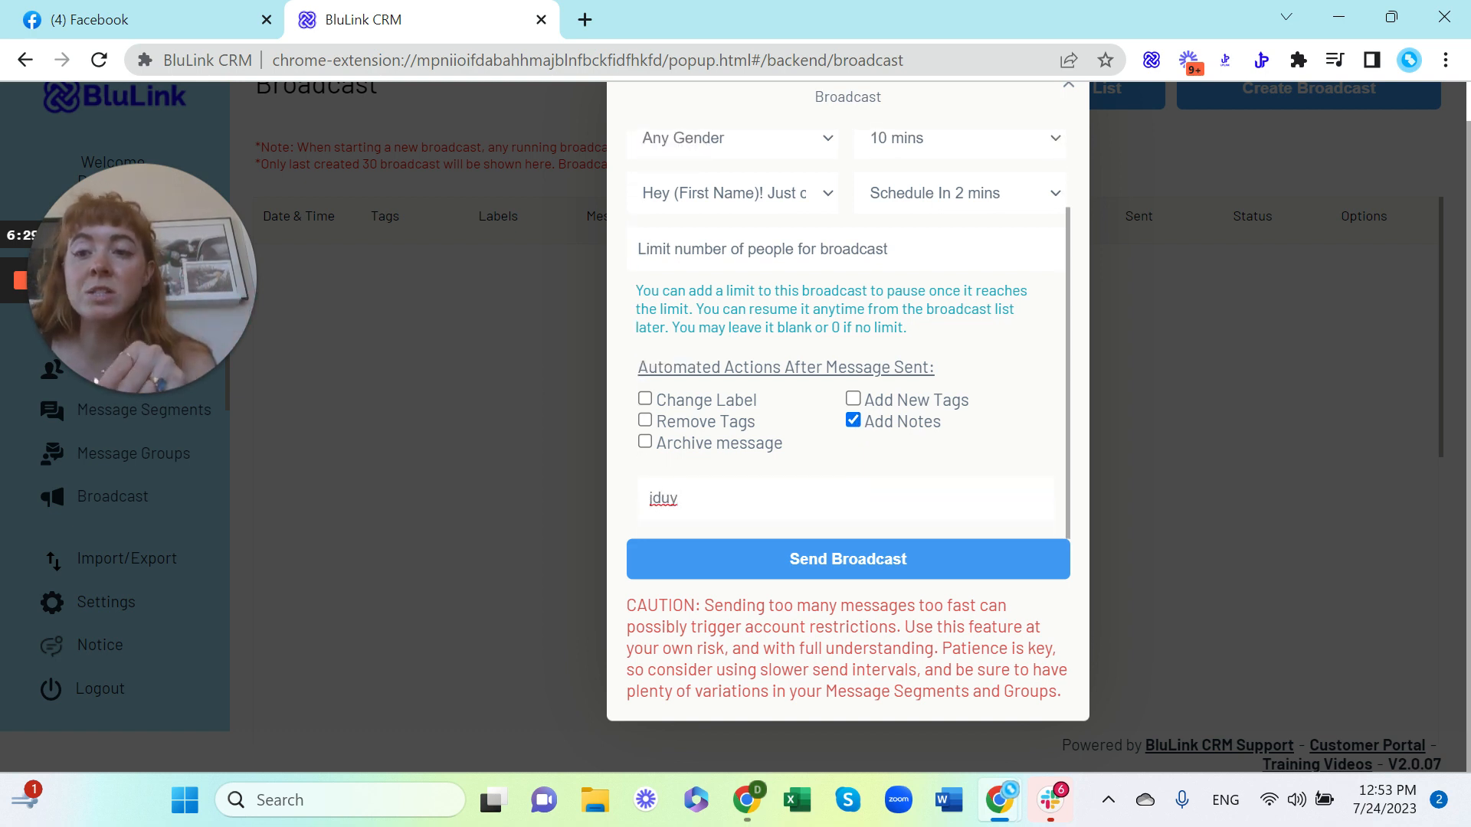
Switch to Facebook, open the Messenger chat with the contact labelled BB - Information Collected and view their BluLink quick notes
{"action": "left_click", "coordinate": [165, 23]}
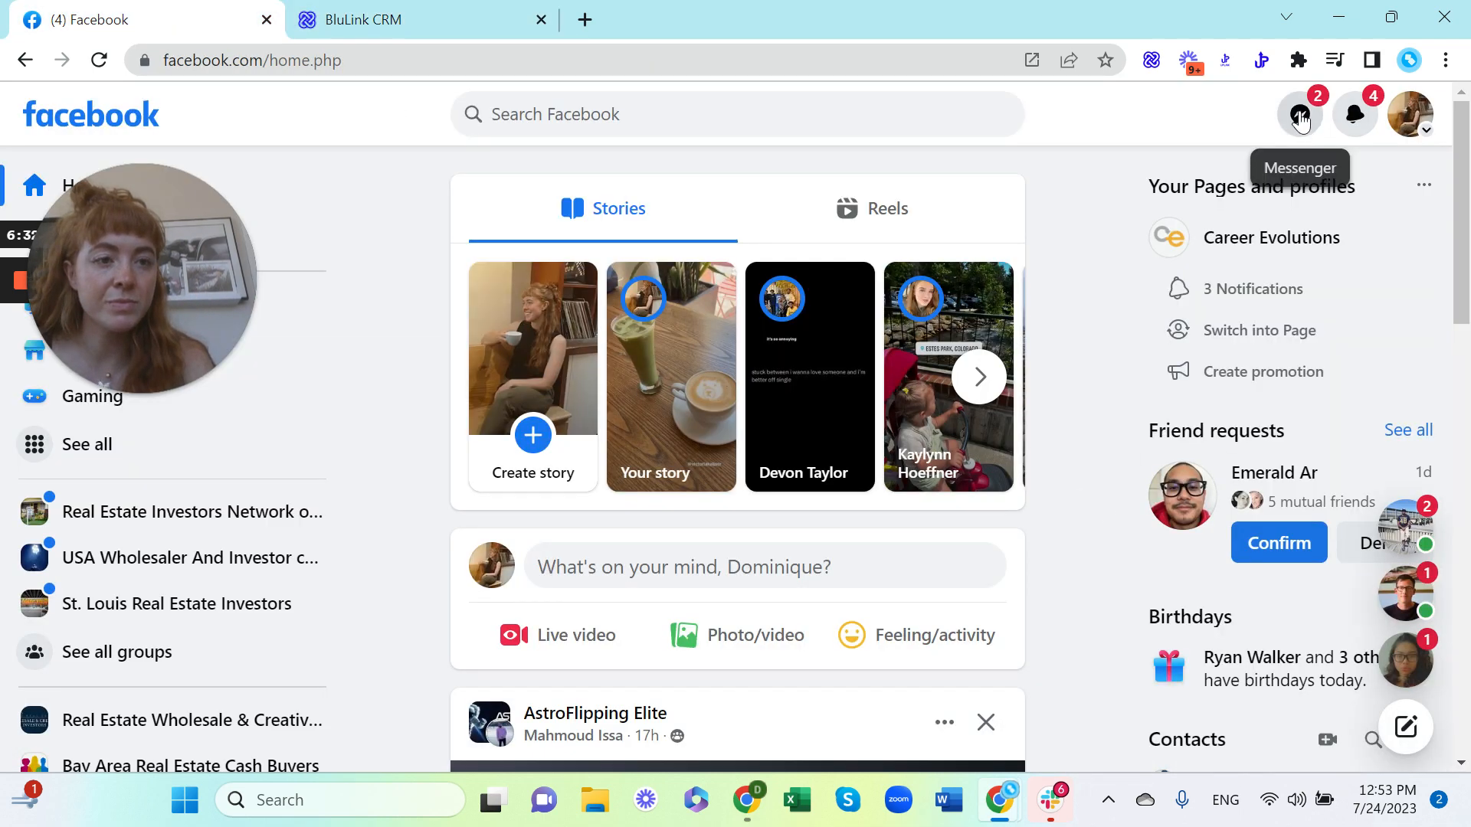
{"action": "left_click", "coordinate": [1300, 114]}
{"action": "scroll", "coordinate": [1207, 559], "scroll_direction": "down", "scroll_amount": 2}
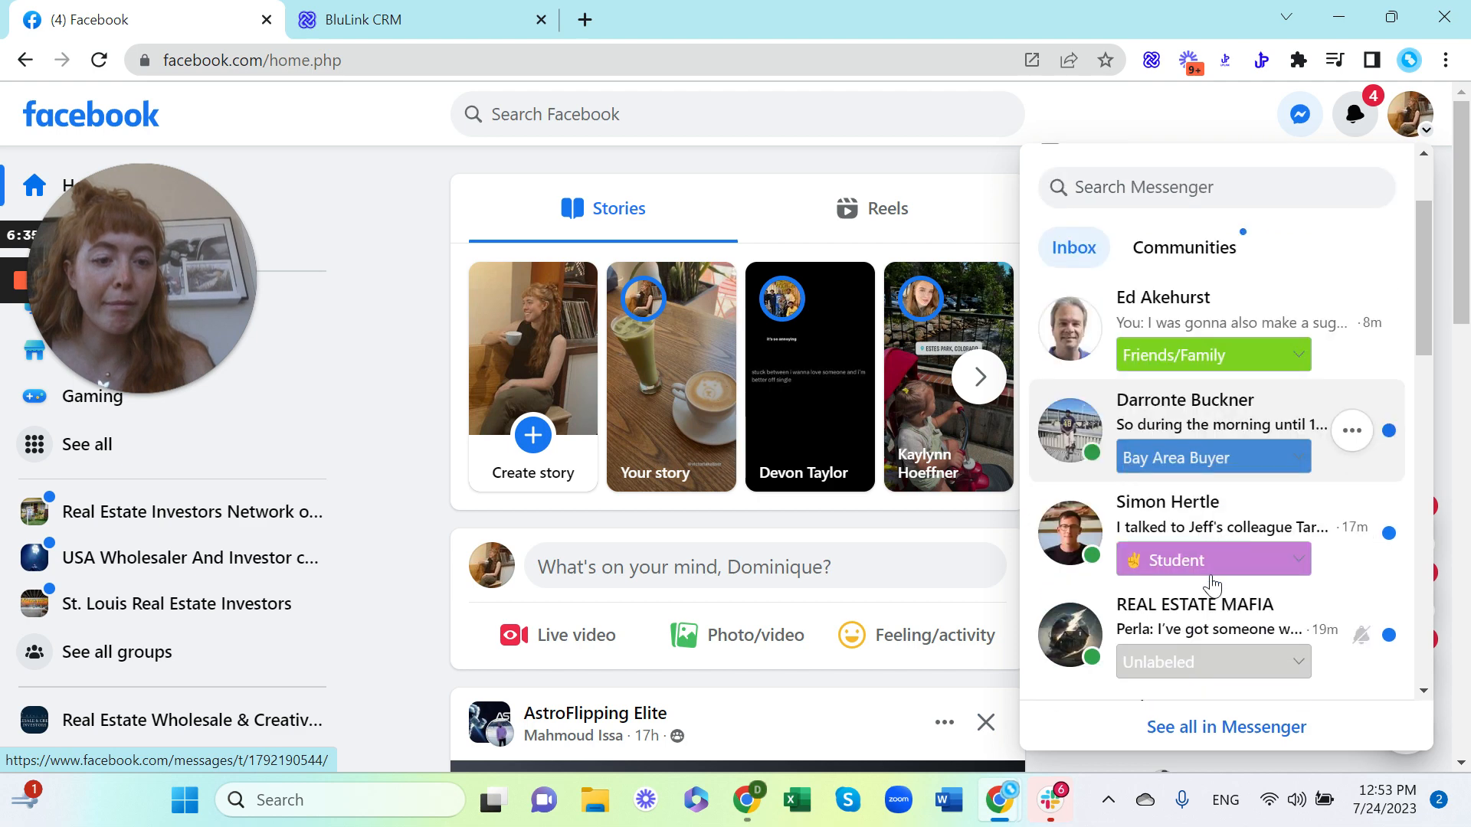
{"action": "left_click", "coordinate": [1233, 684]}
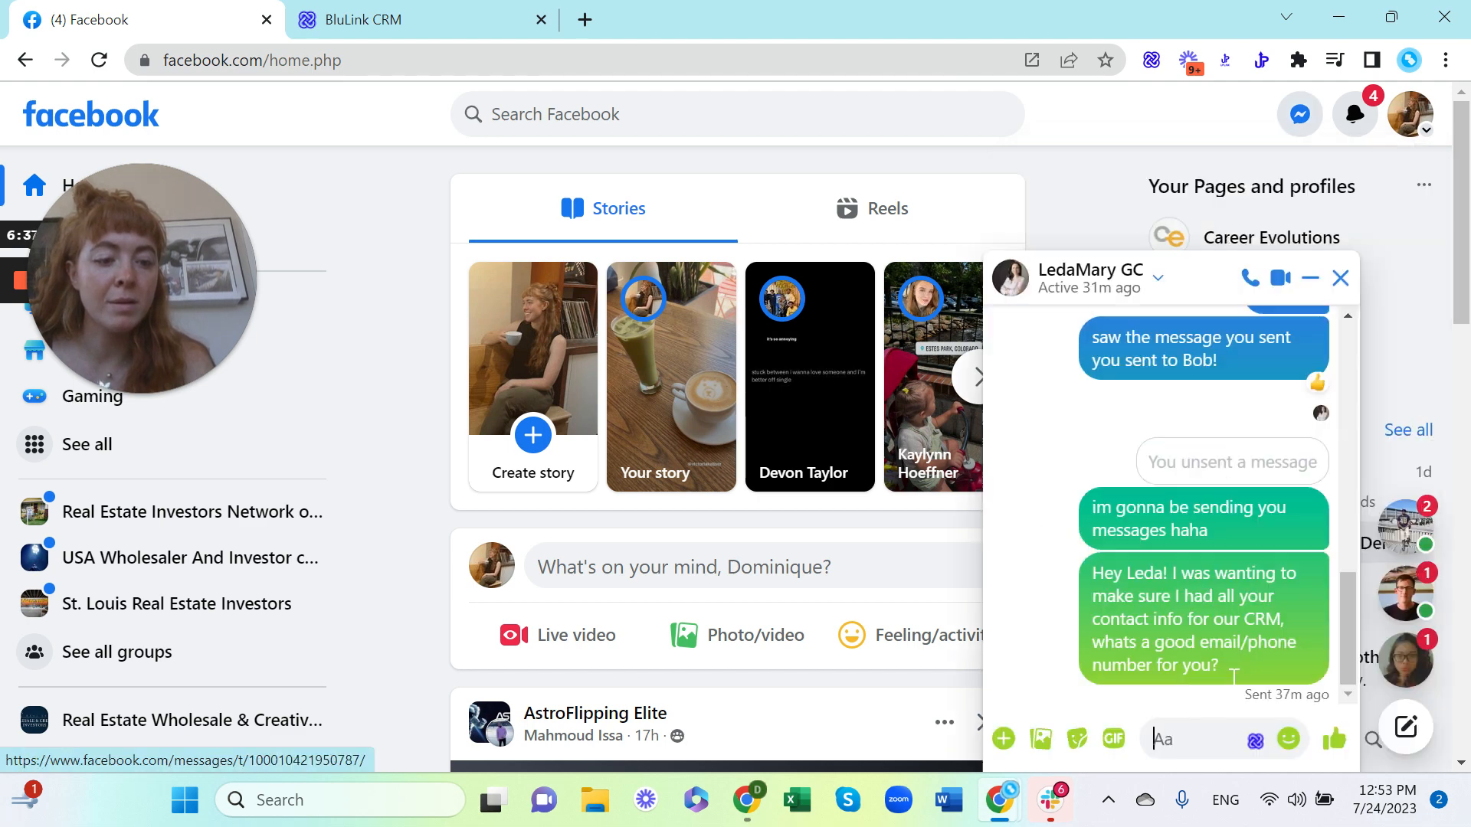
{"action": "left_click", "coordinate": [1254, 741]}
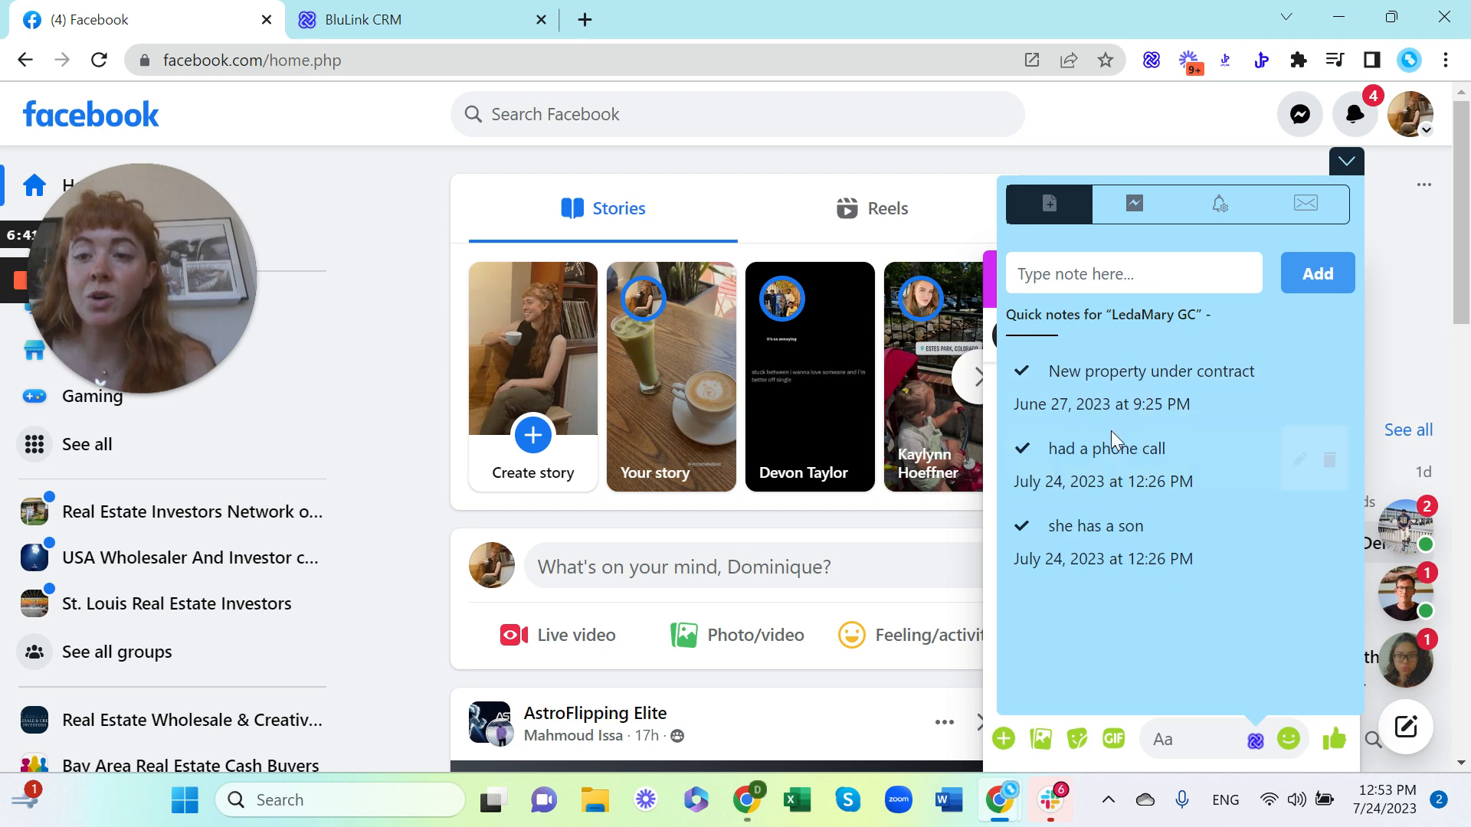
Switch back to BluLink CRM, turn off the Add Notes automated action and enable Archive message for the broadcast
{"action": "left_click", "coordinate": [371, 17]}
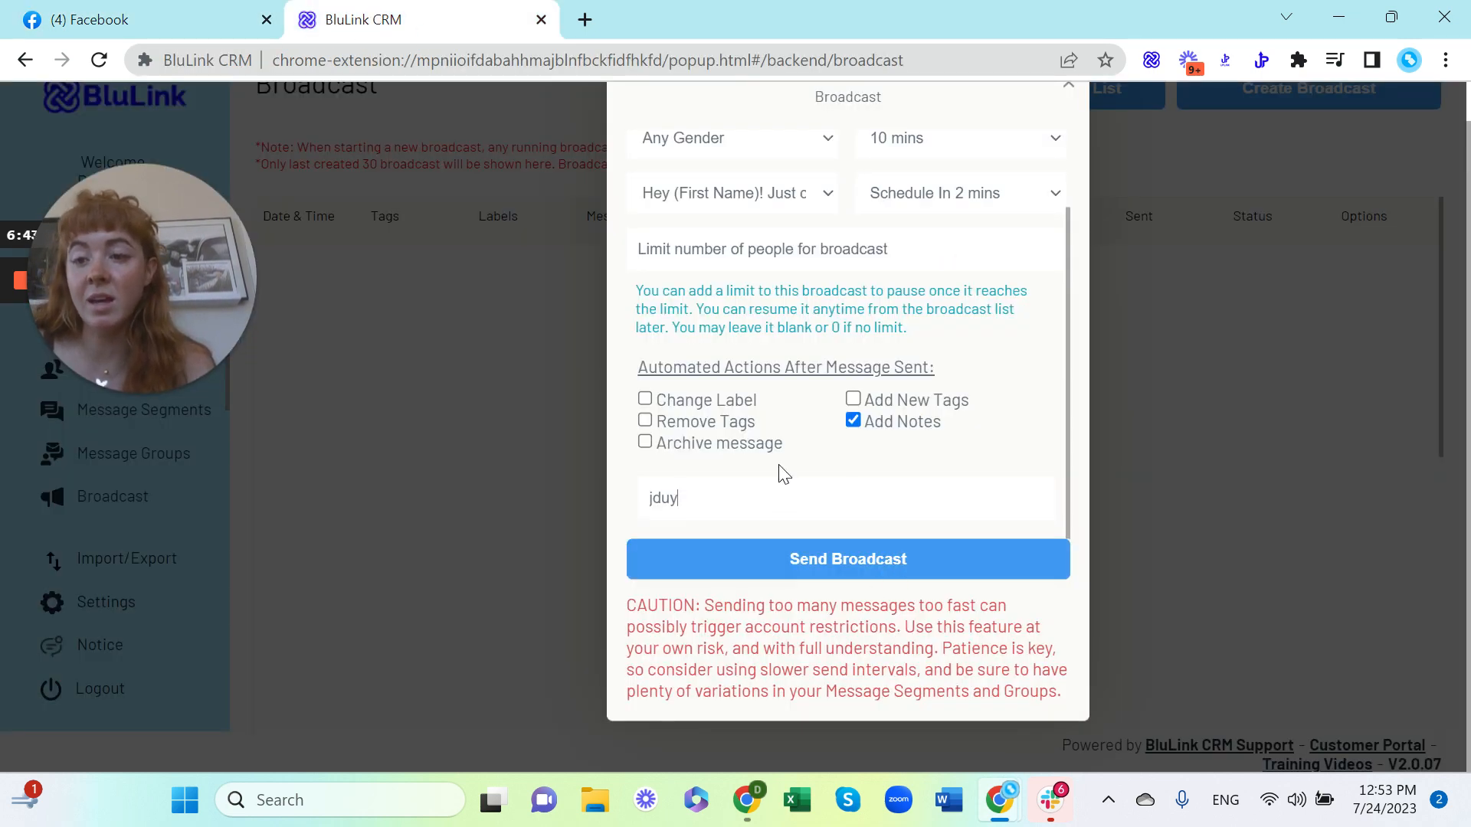
{"action": "left_click", "coordinate": [853, 420]}
{"action": "left_click", "coordinate": [650, 509]}
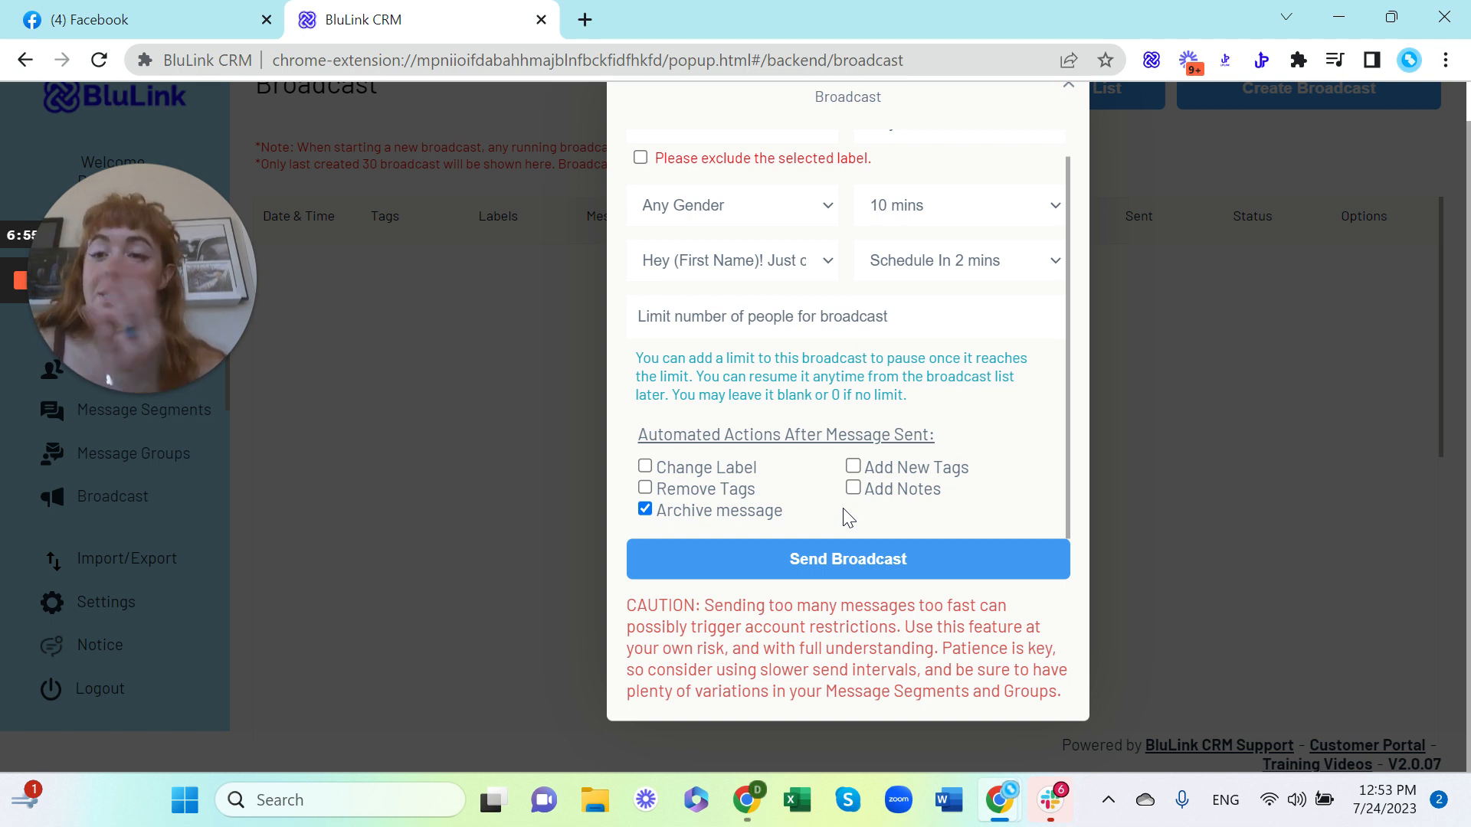
Switch to Facebook, close the quick notes and look through the labelled conversations in the Messenger chat list, comparing with the broadcast form
{"action": "left_click", "coordinate": [181, 13]}
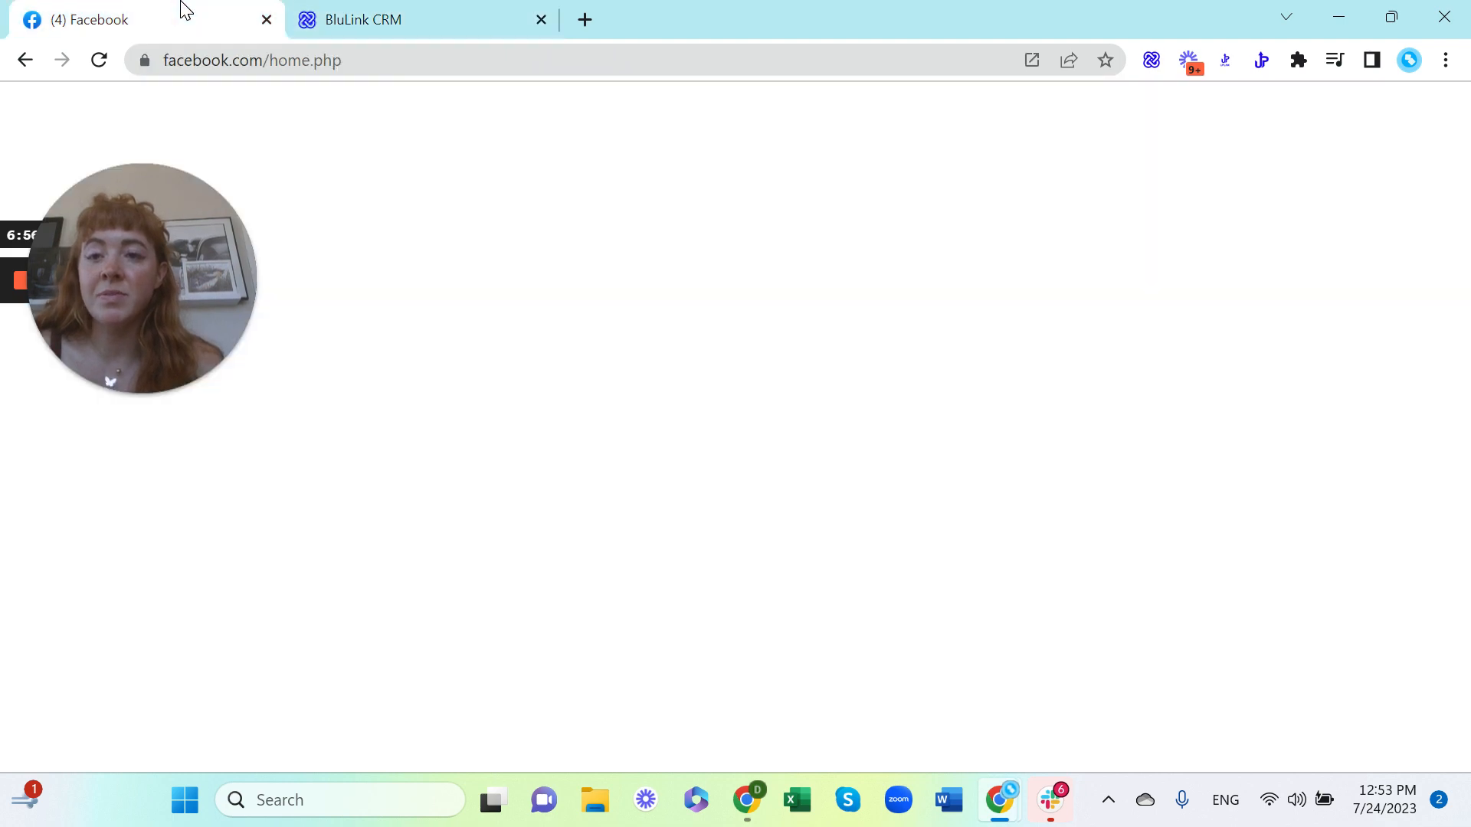
{"action": "left_click", "coordinate": [1299, 122]}
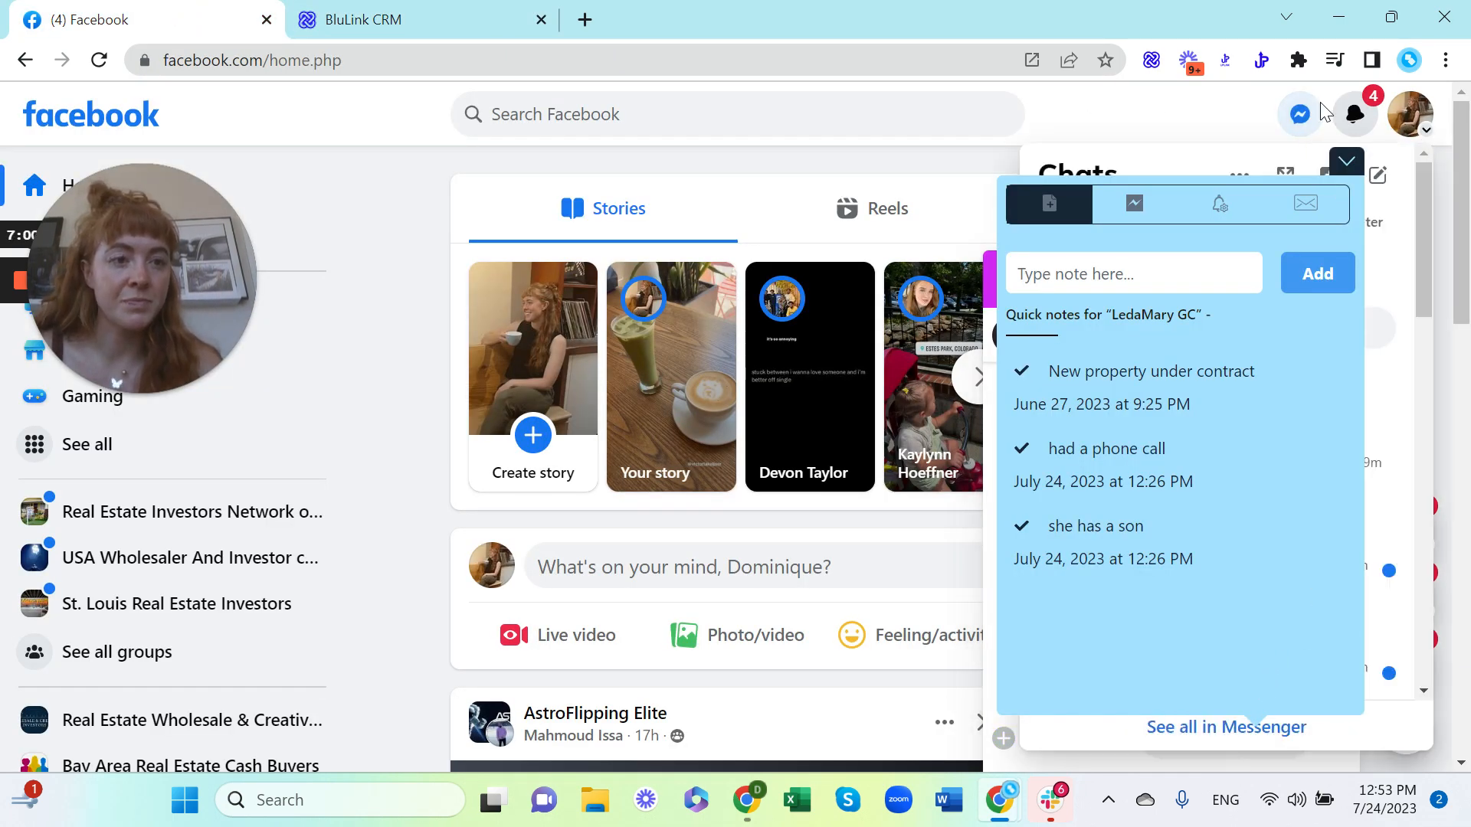
{"action": "left_click", "coordinate": [1347, 162]}
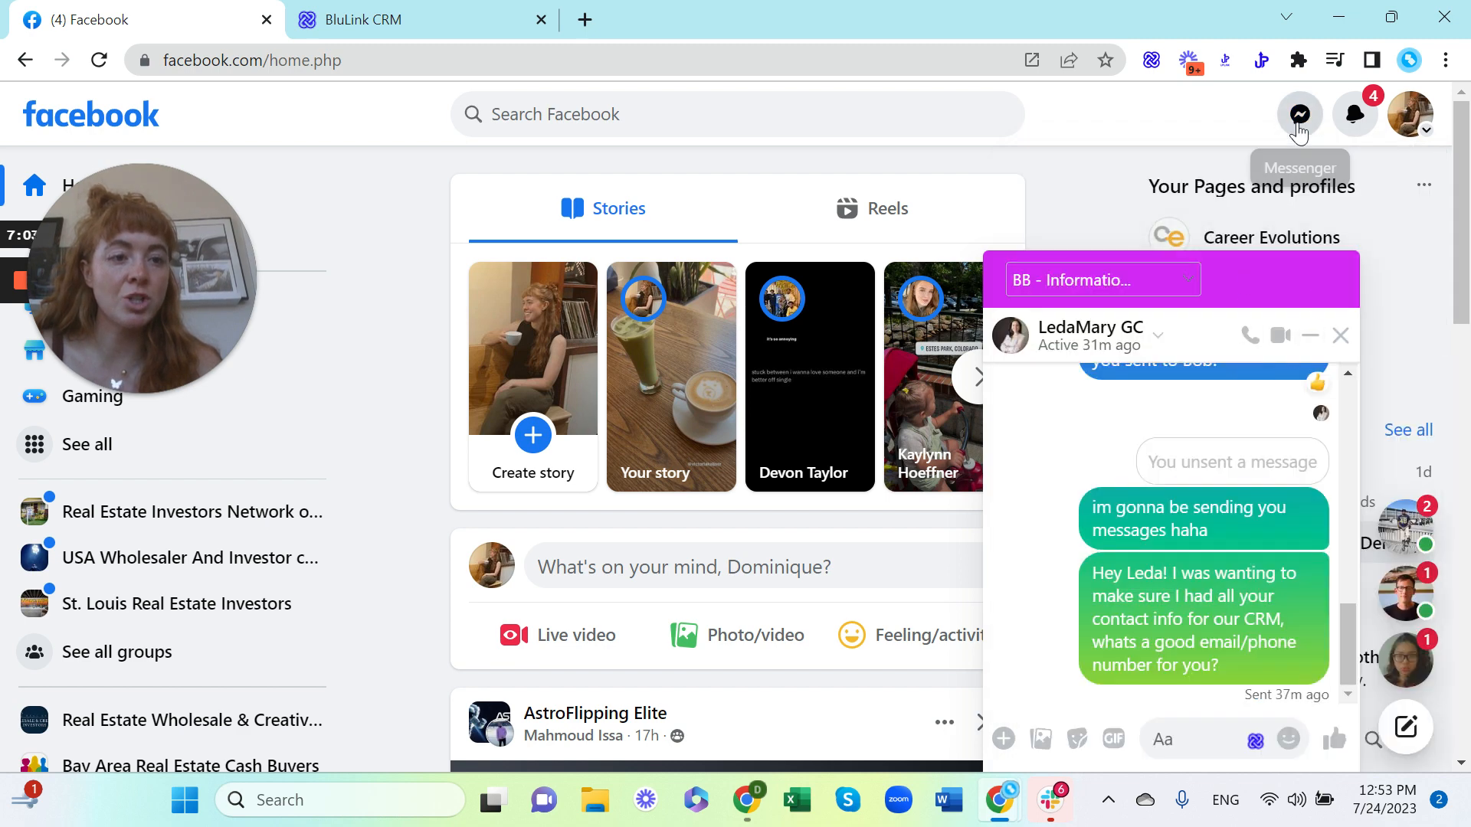
{"action": "left_click", "coordinate": [1300, 114]}
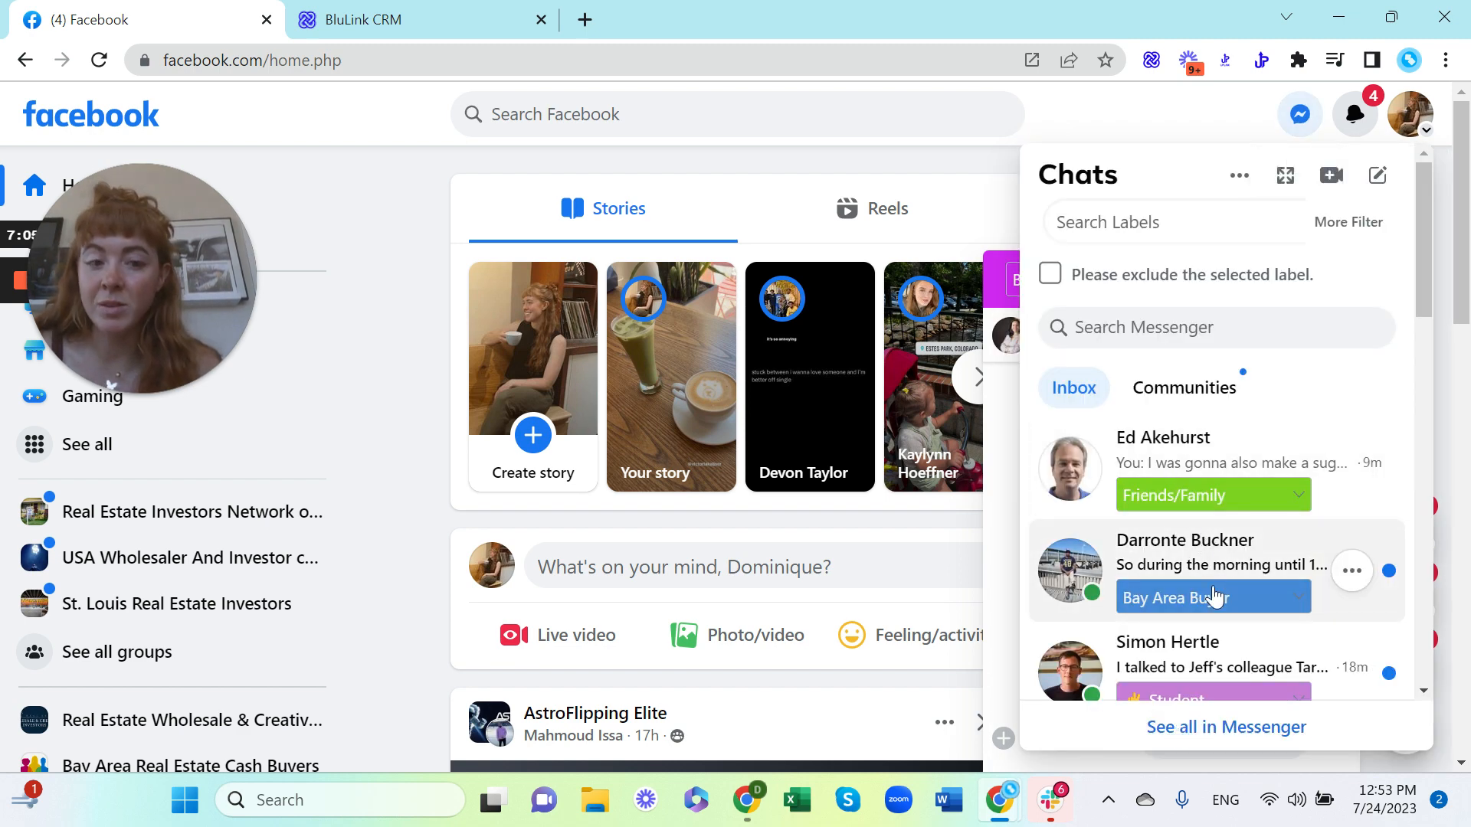
{"action": "scroll", "coordinate": [1214, 596], "scroll_direction": "down", "scroll_amount": 5}
{"action": "scroll", "coordinate": [1214, 596], "scroll_direction": "up", "scroll_amount": 1}
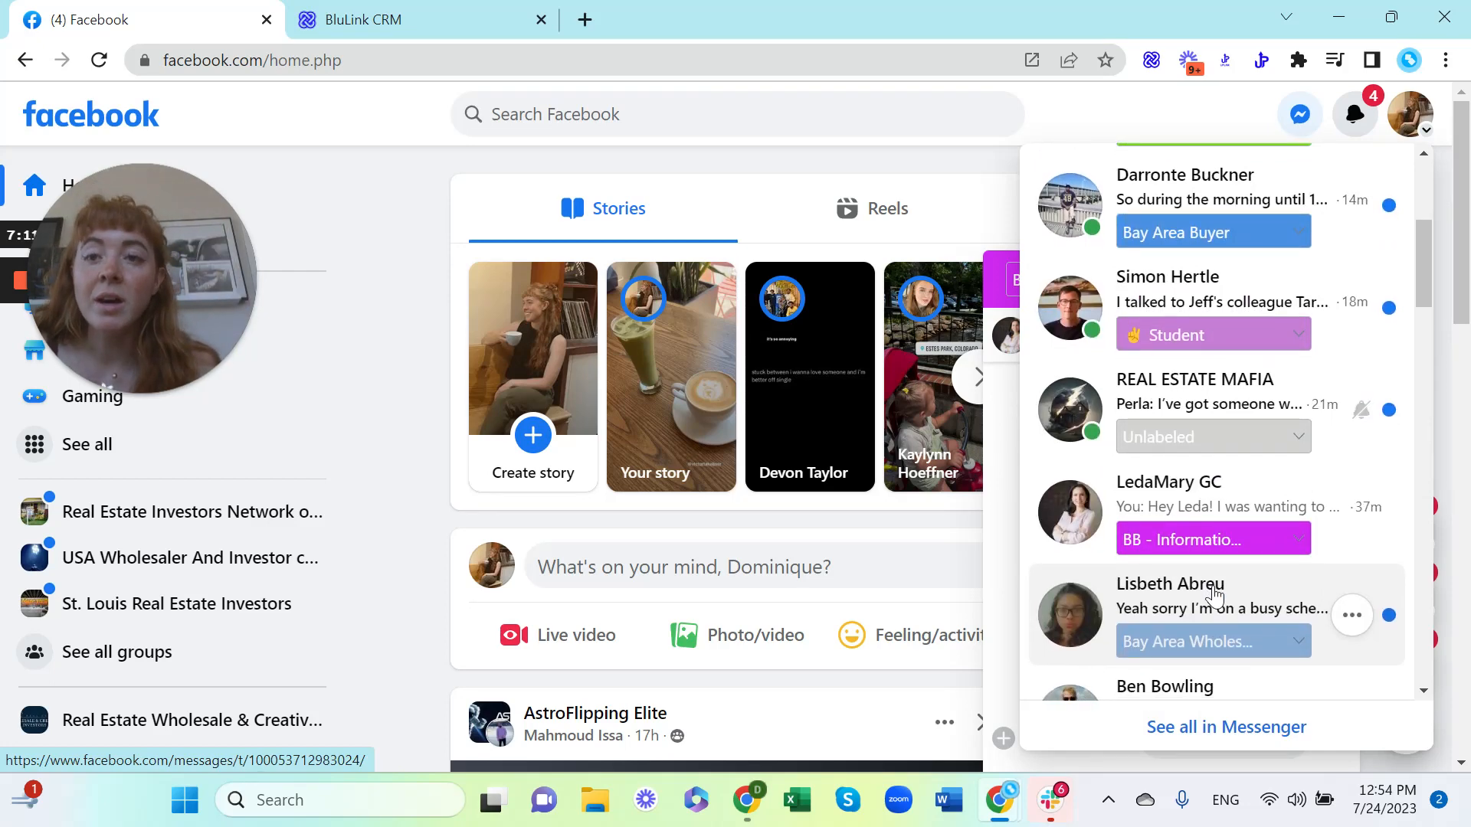
{"action": "left_click", "coordinate": [498, 13]}
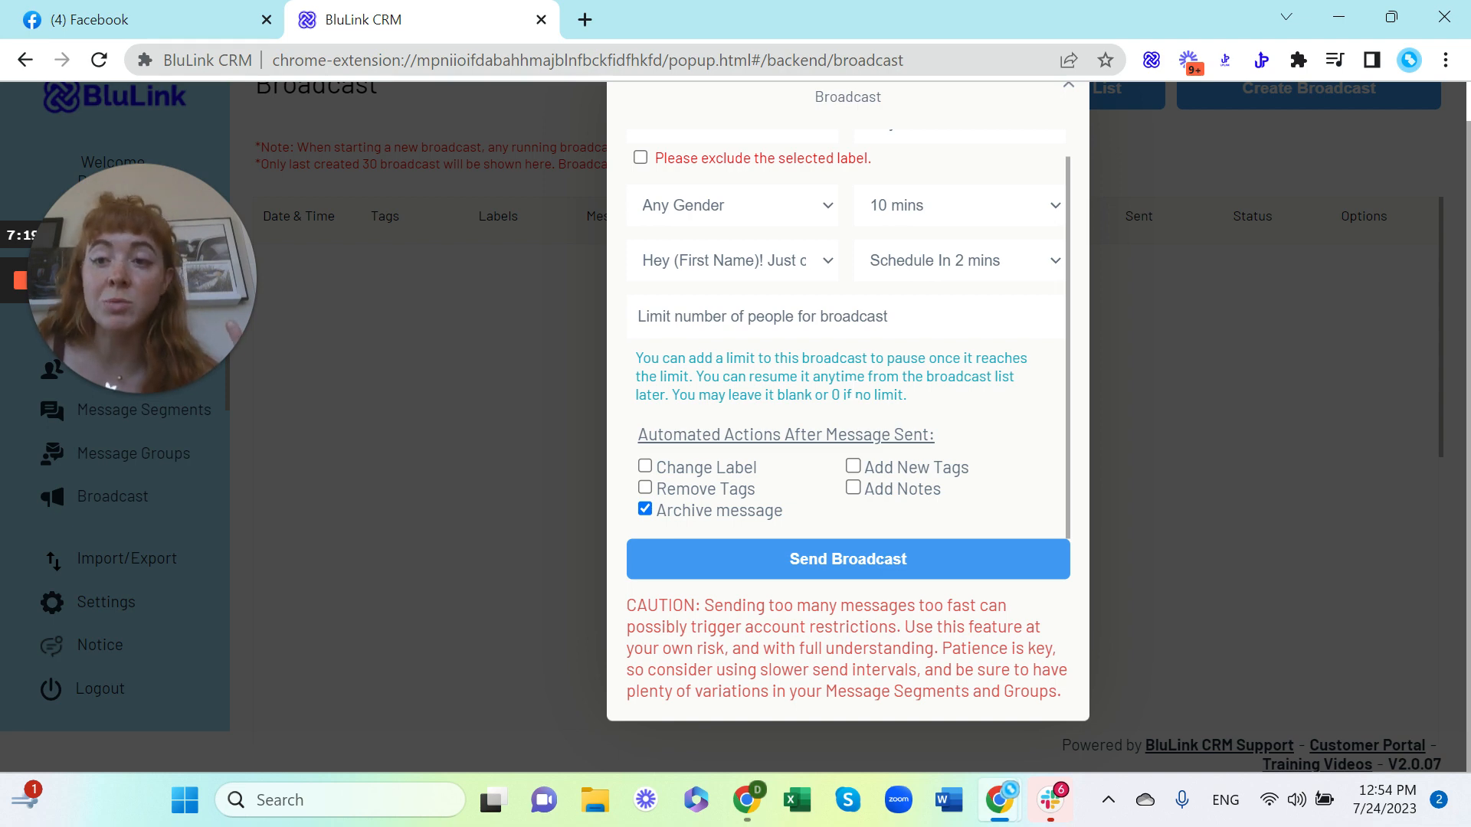
{"action": "left_click", "coordinate": [177, 16]}
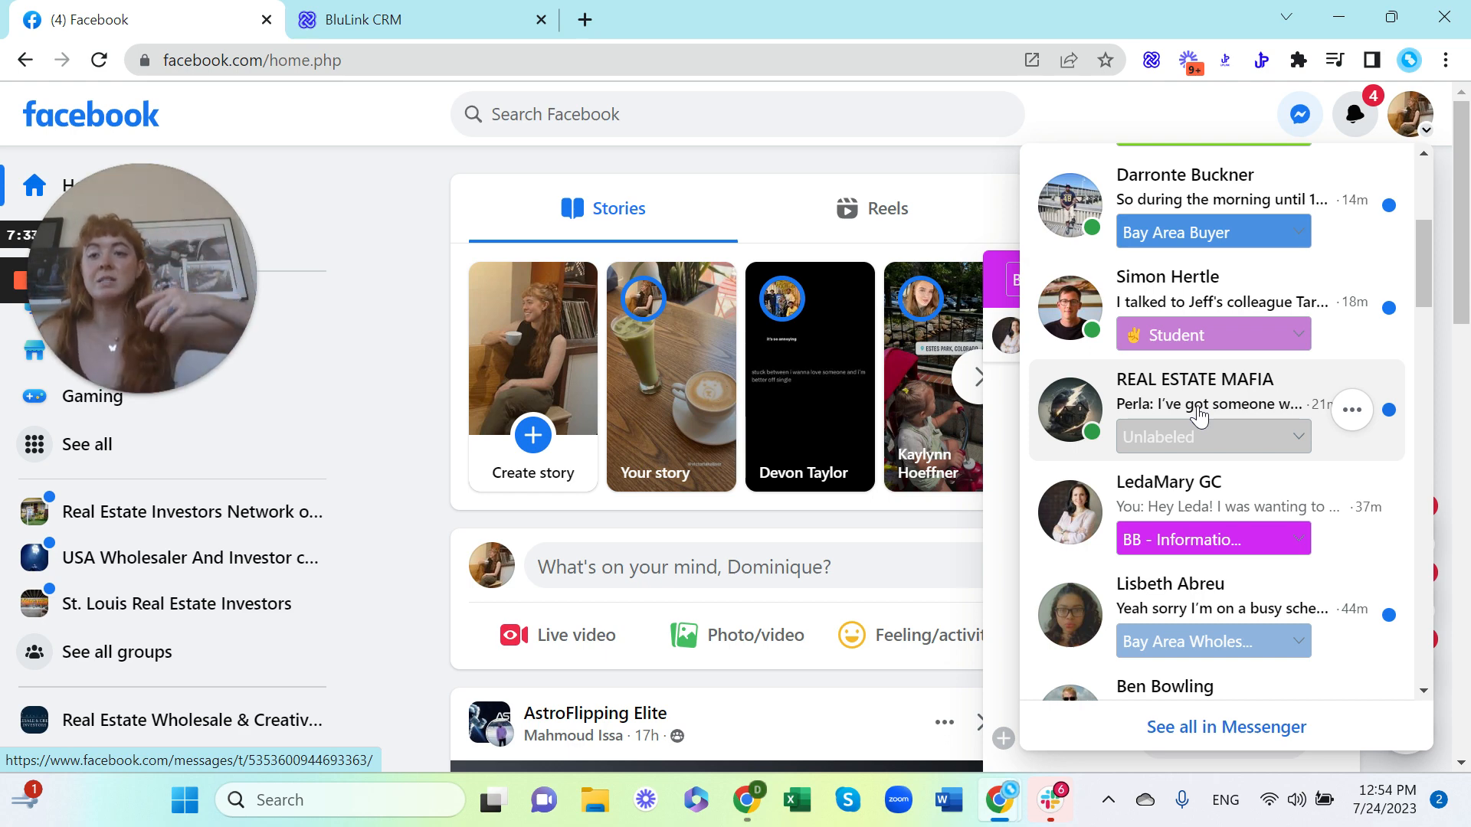
Switch to BluLink CRM, set the broadcast's target label to Creative Buyer and send the broadcast
{"action": "left_click", "coordinate": [472, 17]}
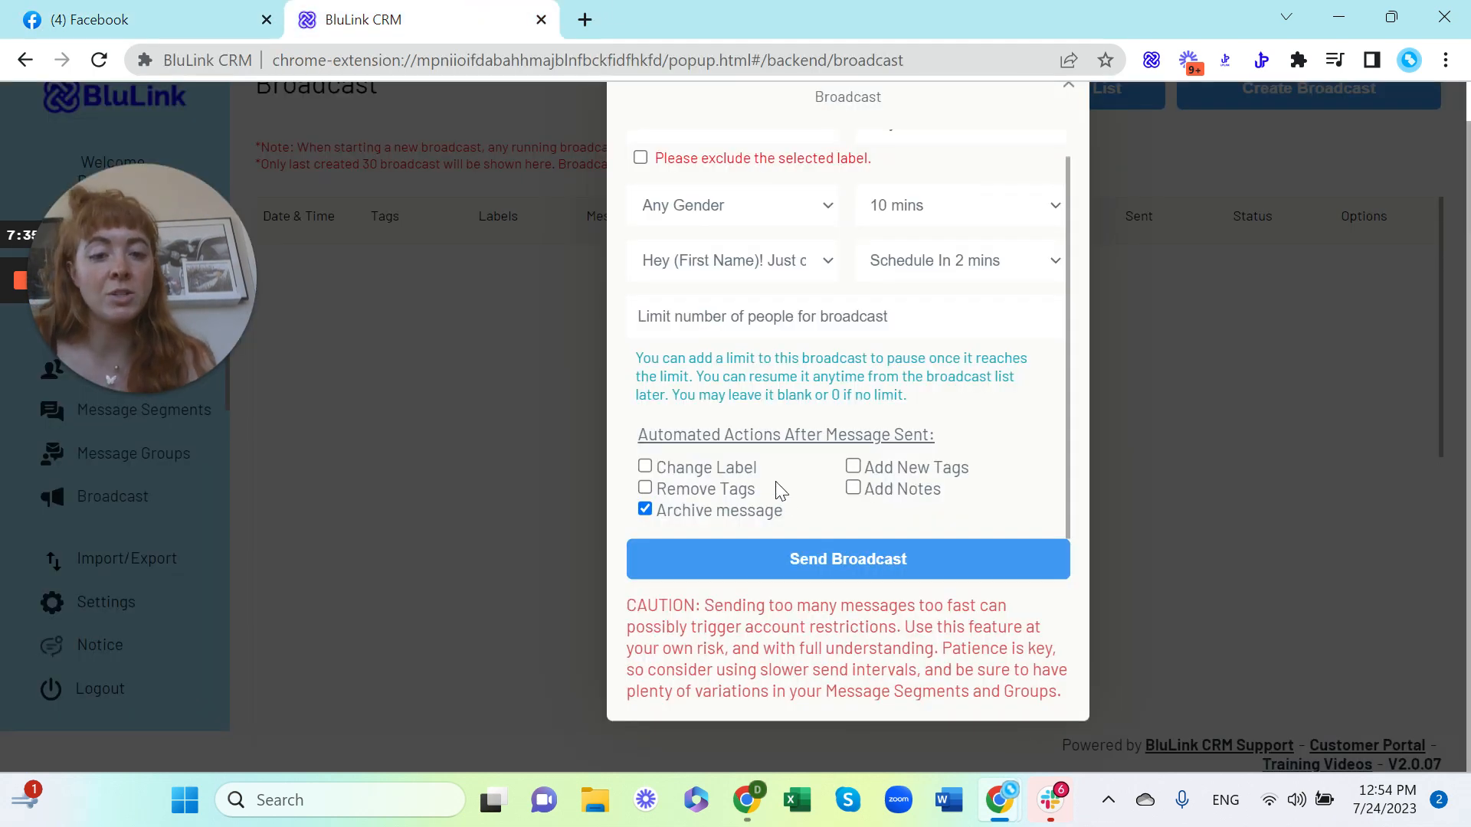
{"action": "scroll", "coordinate": [871, 521], "scroll_direction": "up", "scroll_amount": 2}
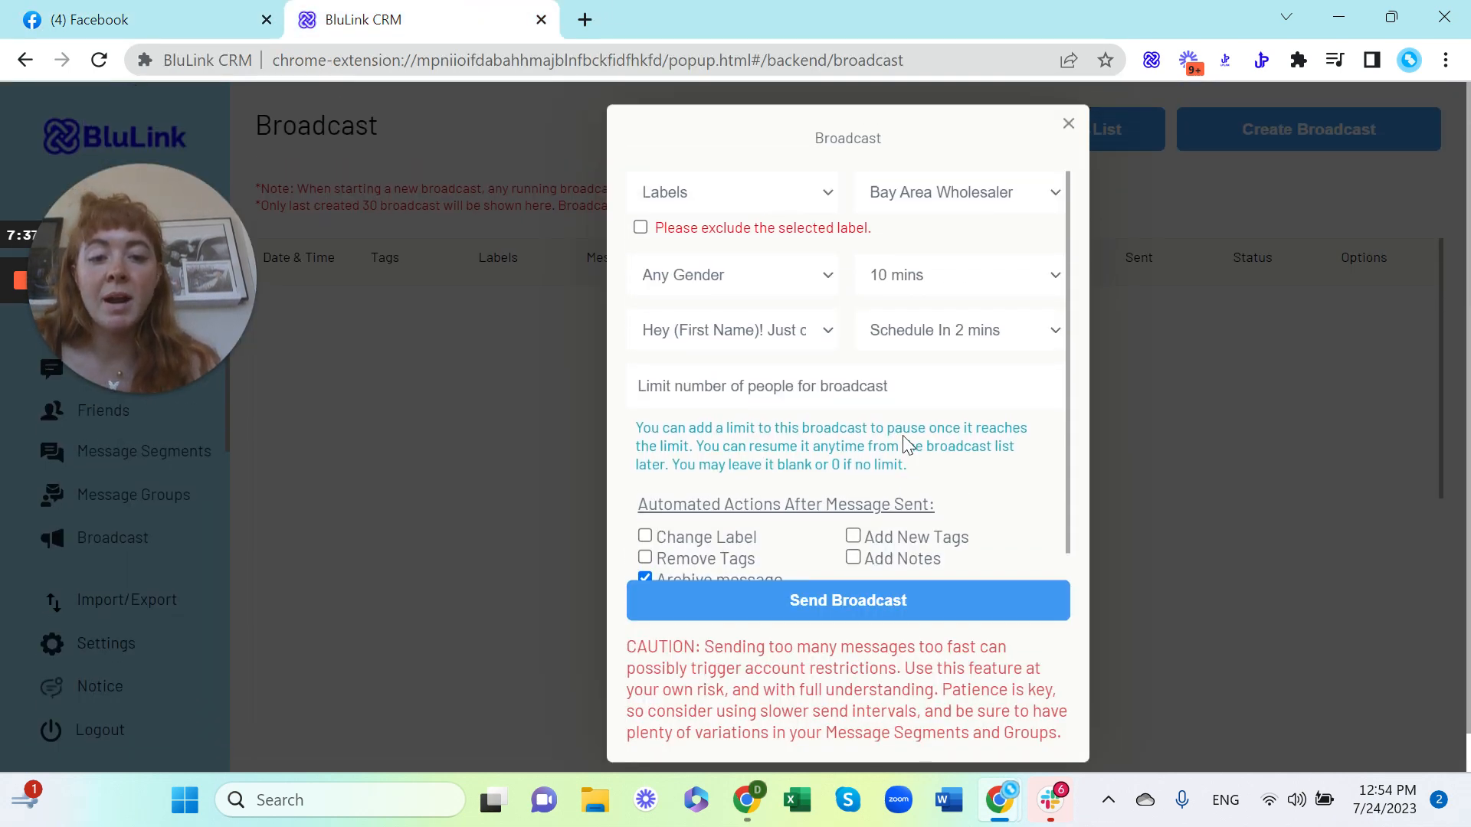
{"action": "left_click", "coordinate": [911, 204]}
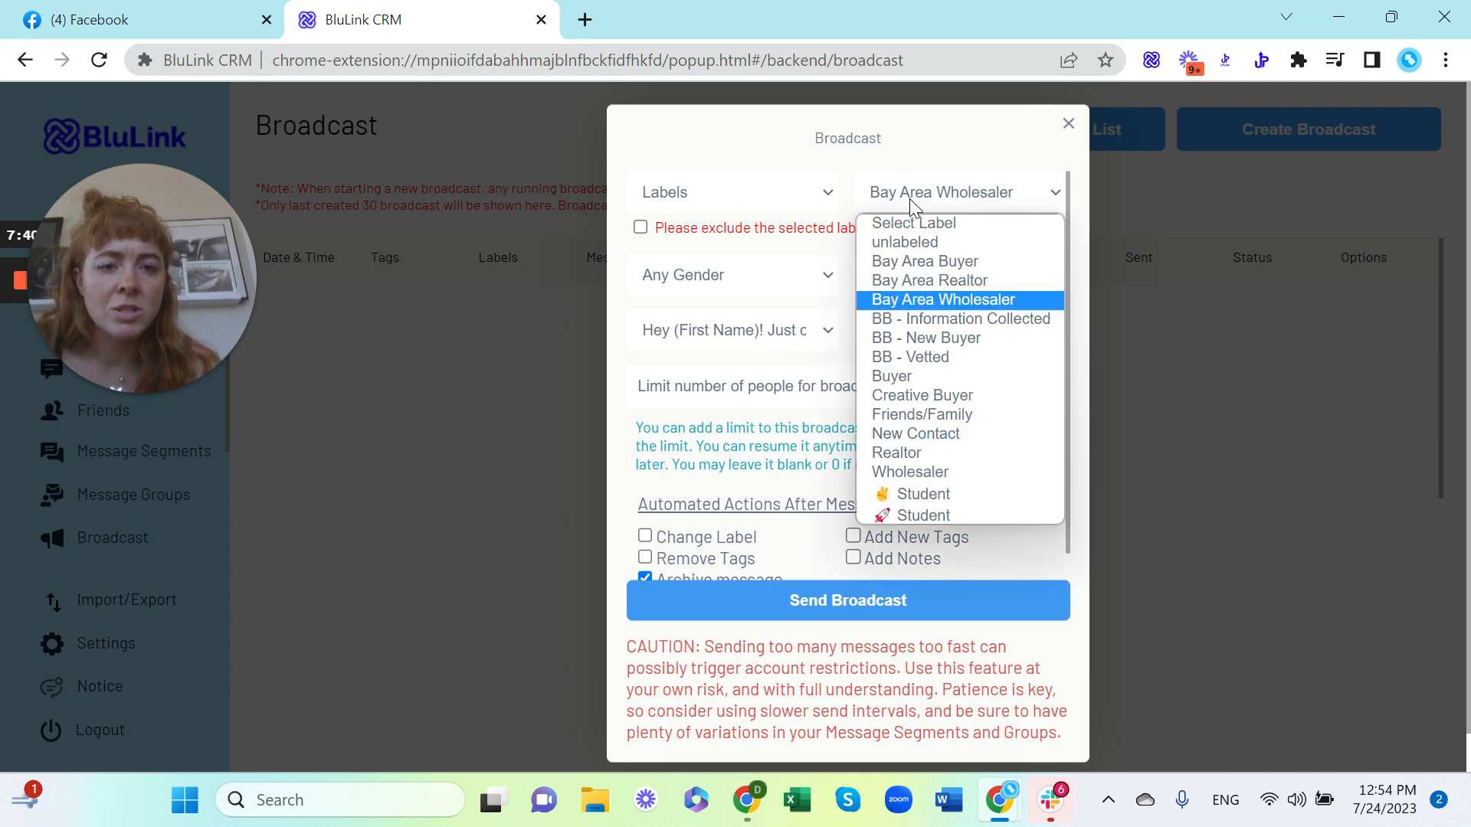
{"action": "left_click", "coordinate": [942, 395]}
{"action": "scroll", "coordinate": [826, 399], "scroll_direction": "down", "scroll_amount": 1}
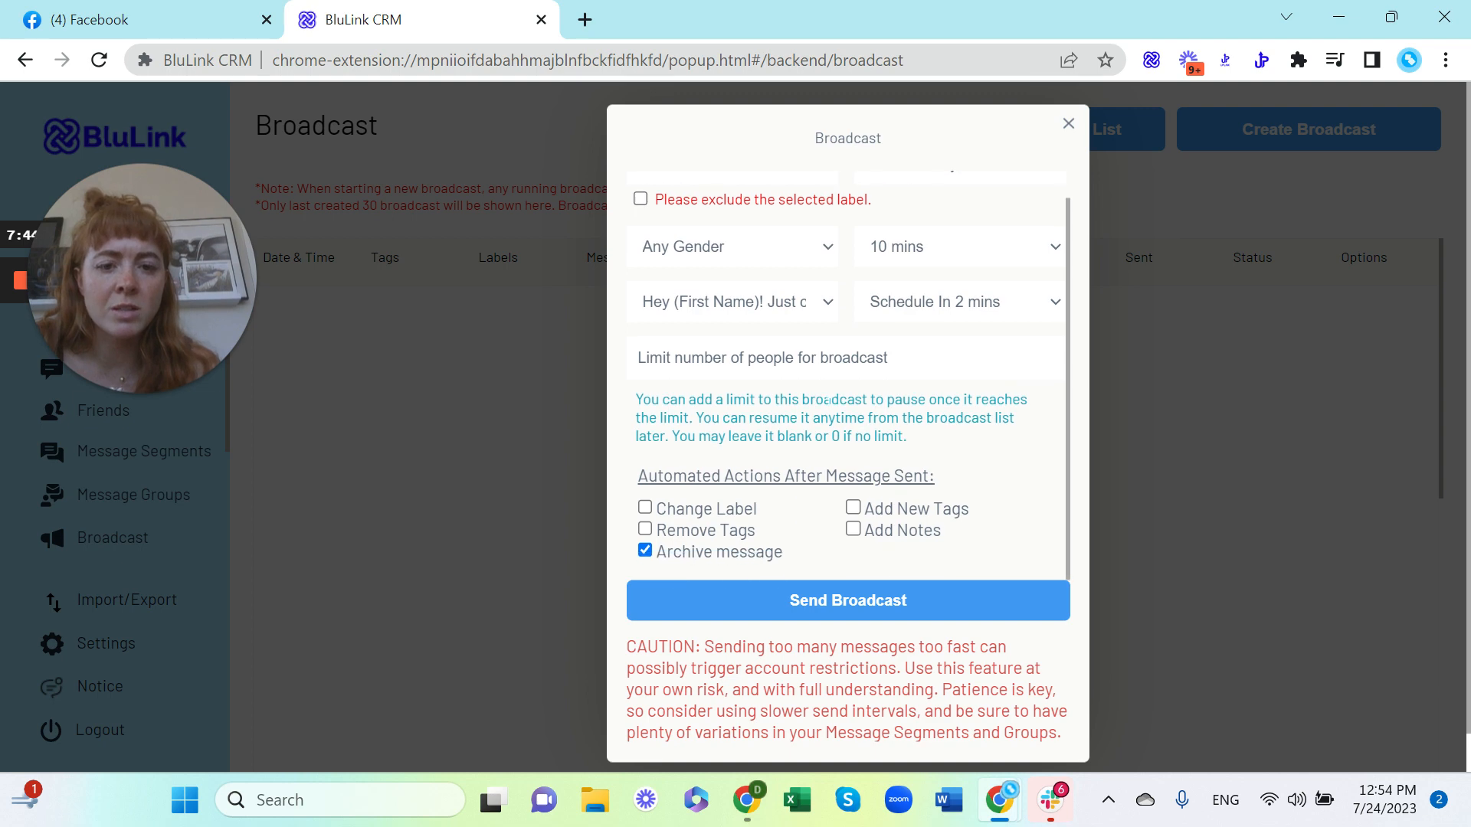
{"action": "left_click", "coordinate": [831, 604]}
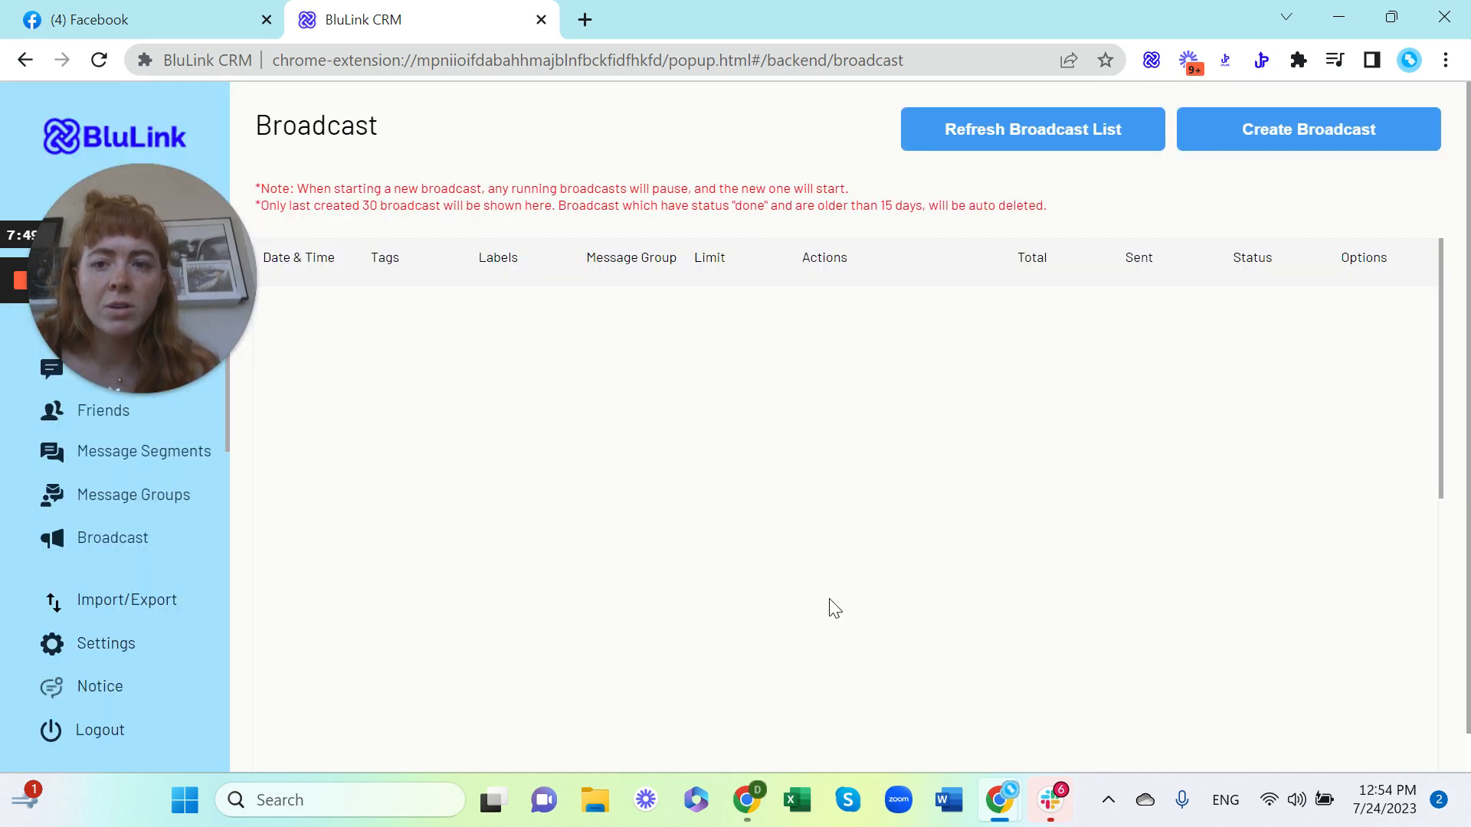
Reload the Broadcast page and check the status of the newly created broadcast
{"action": "left_click", "coordinate": [99, 61]}
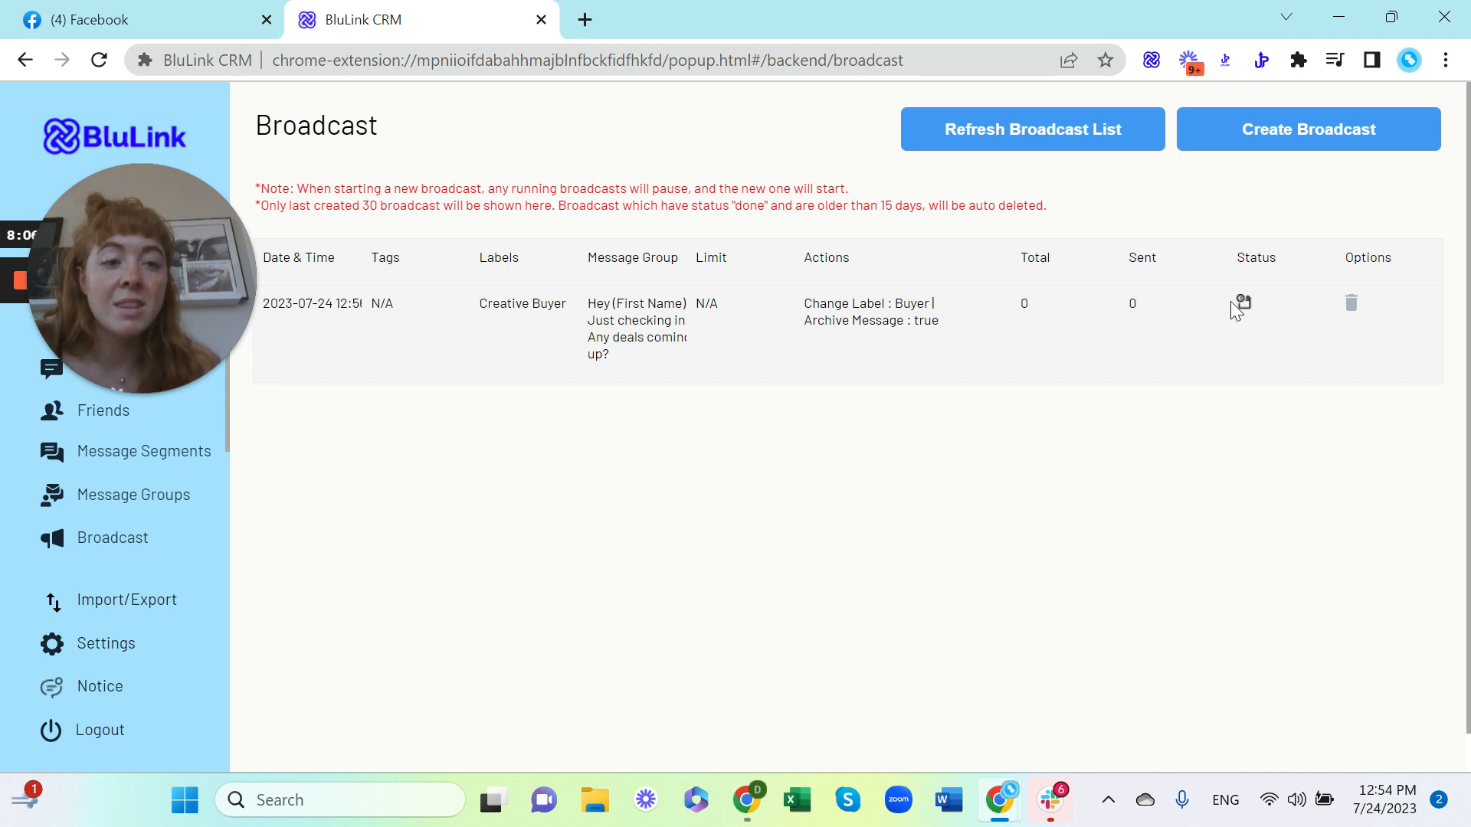
{"action": "mouse_move", "coordinate": [1244, 302]}
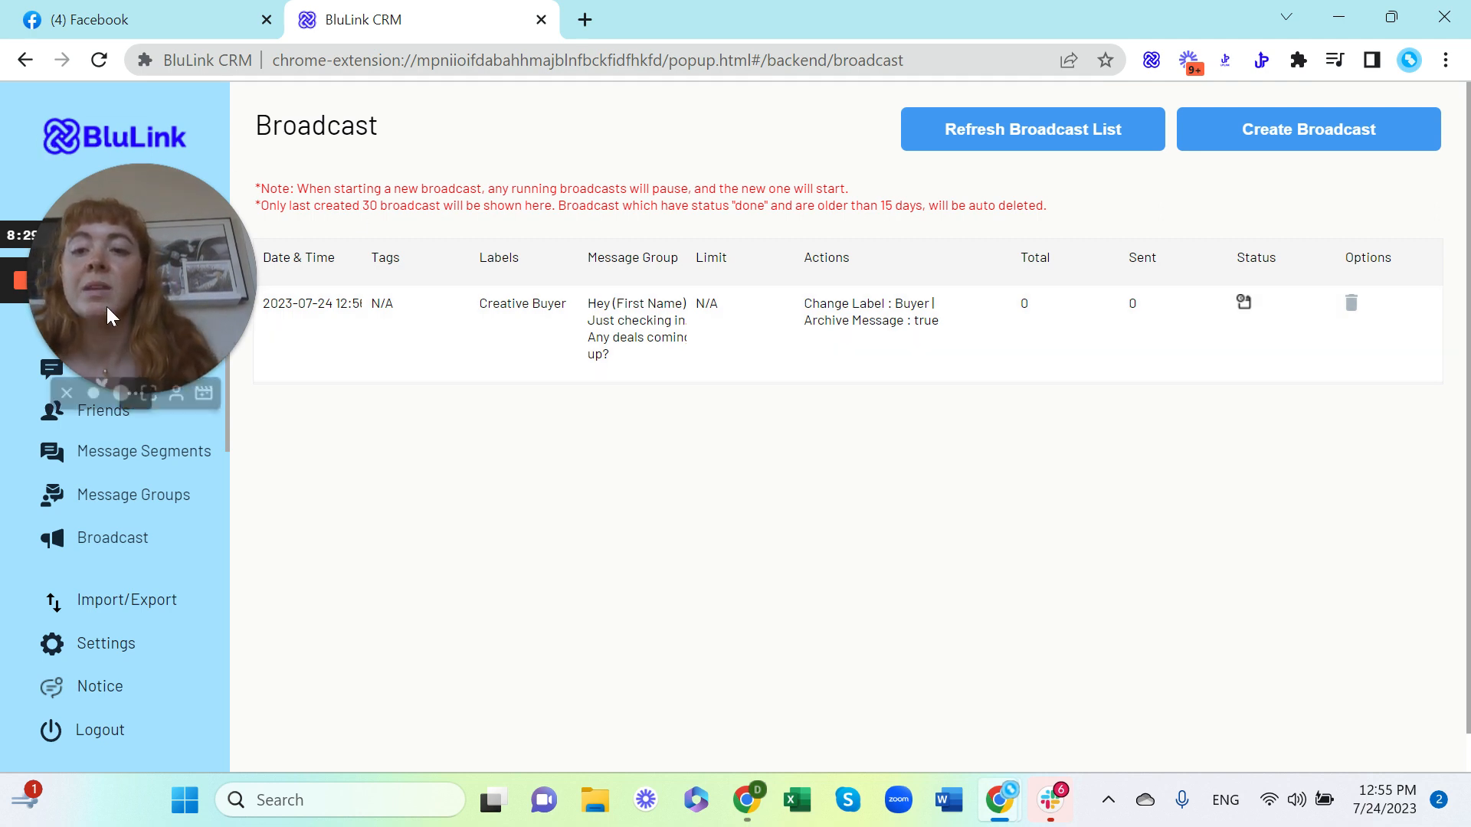
{"action": "left_click_drag", "start_coordinate": [138, 236], "coordinate": [650, 207]}
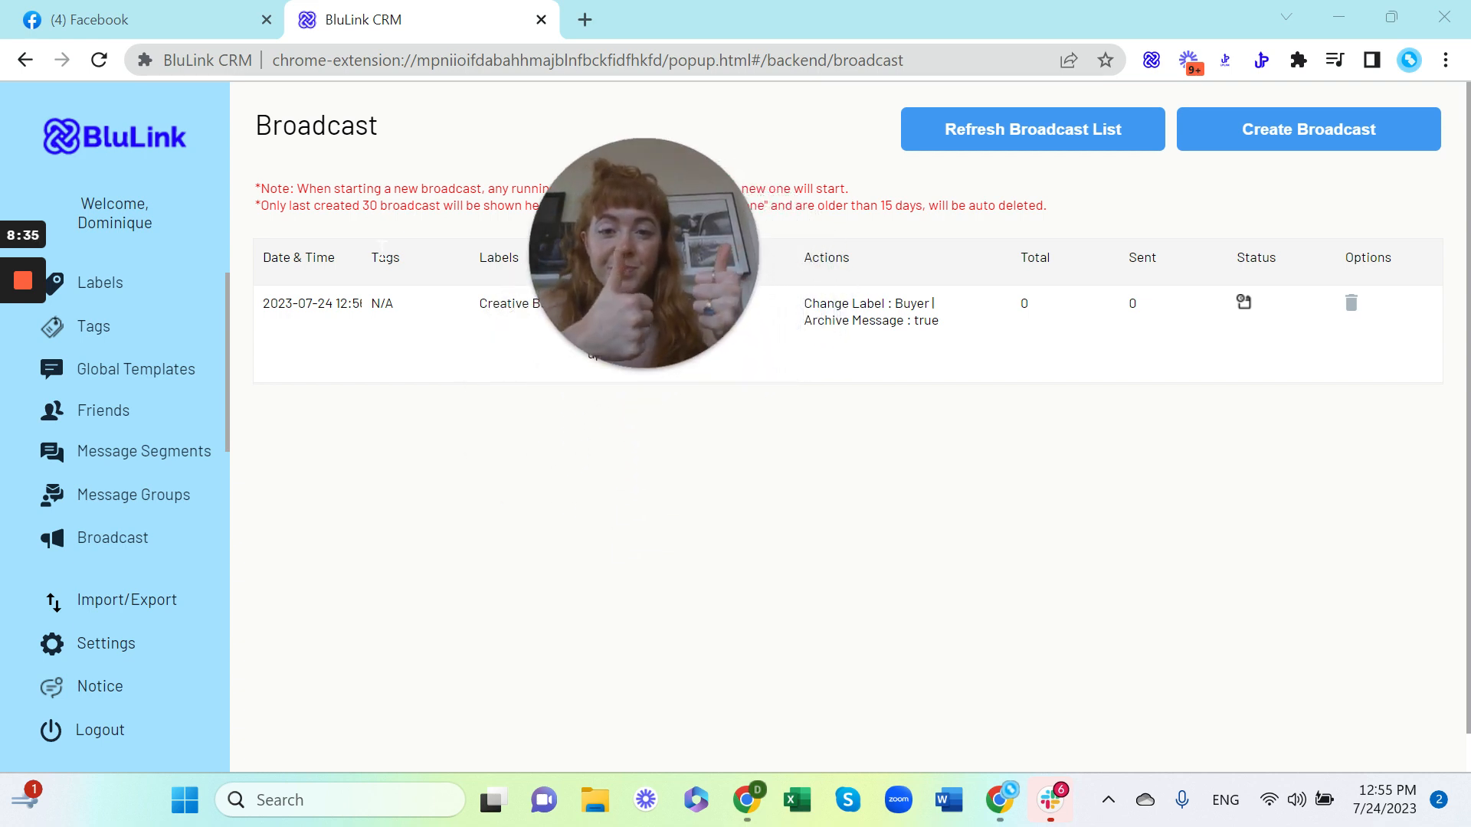